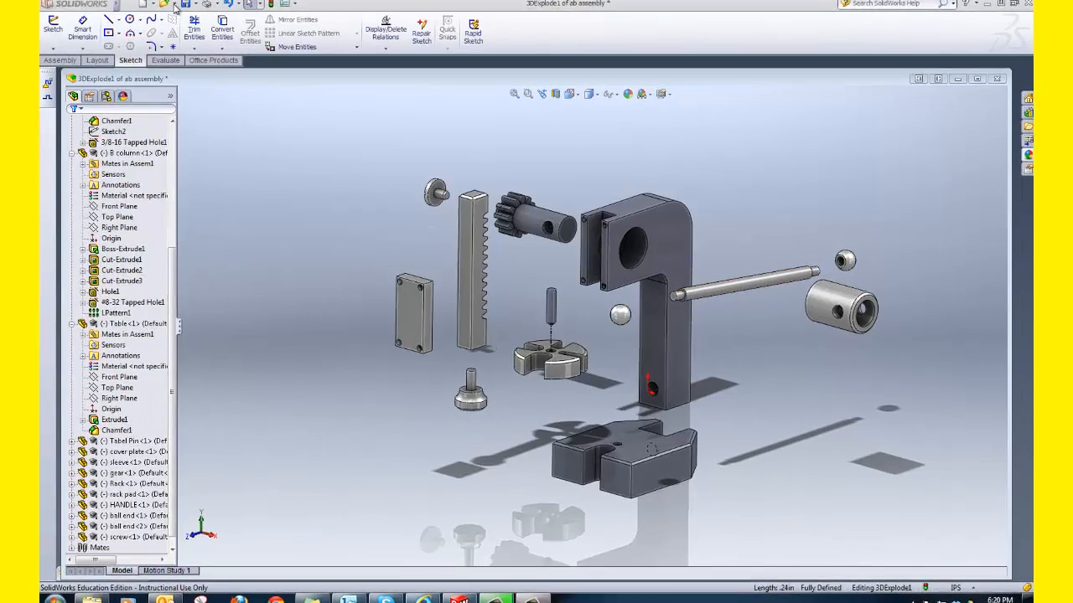
# Create a drawing from the exploded assembly on a B (ANSI) Landscape sheet
pyautogui.click(117, 1)
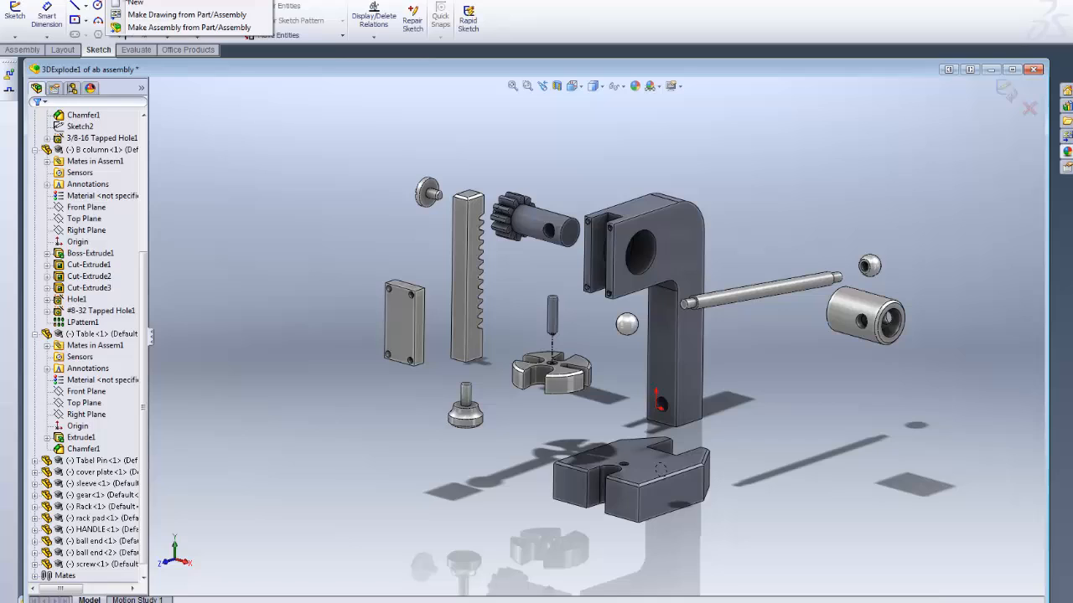
pyautogui.click(144, 16)
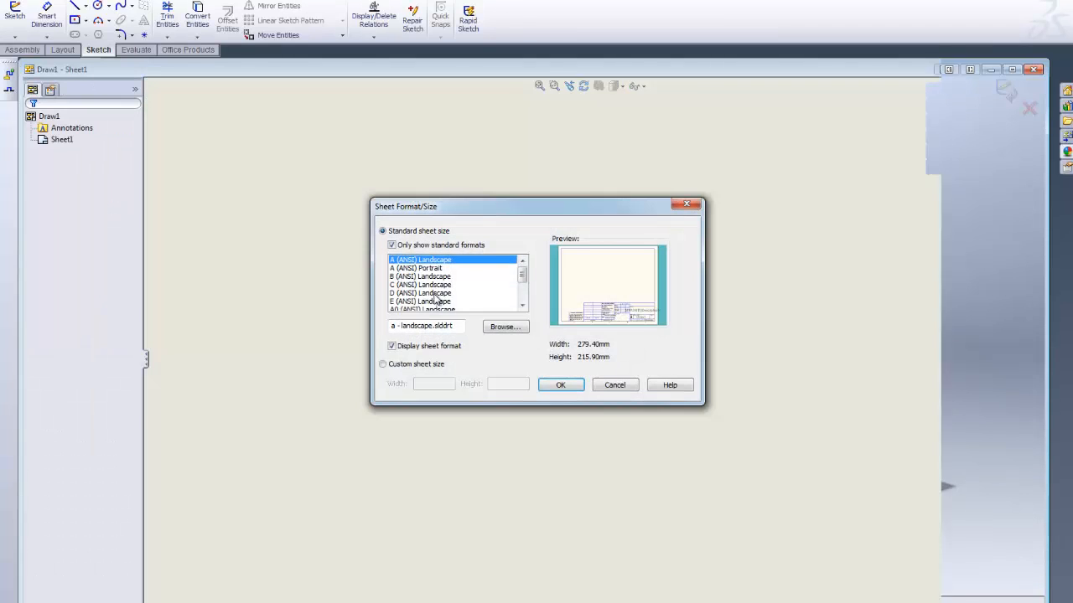
pyautogui.click(419, 276)
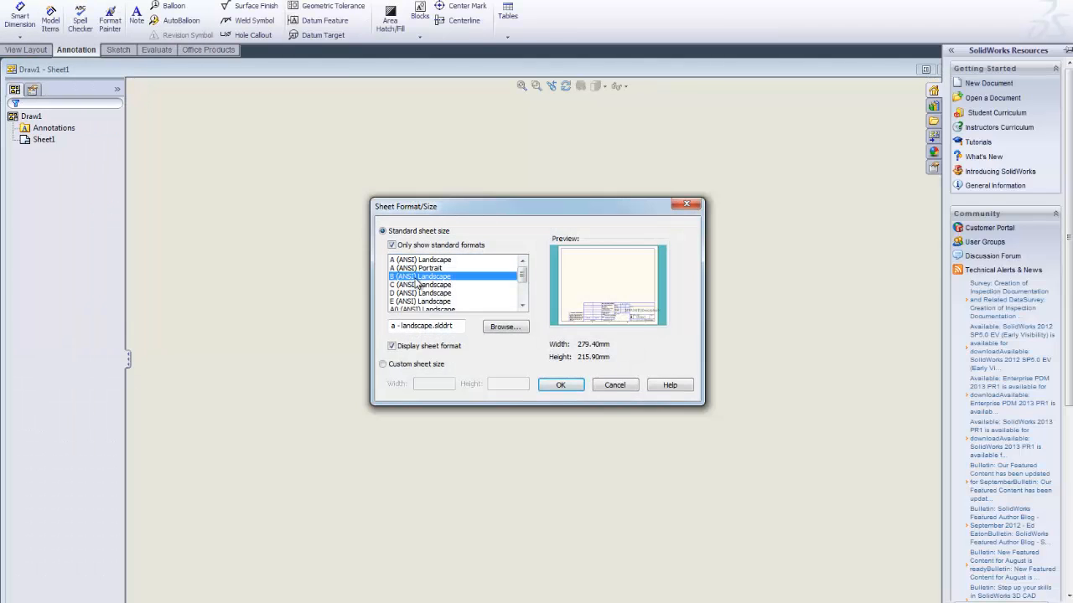
pyautogui.click(553, 385)
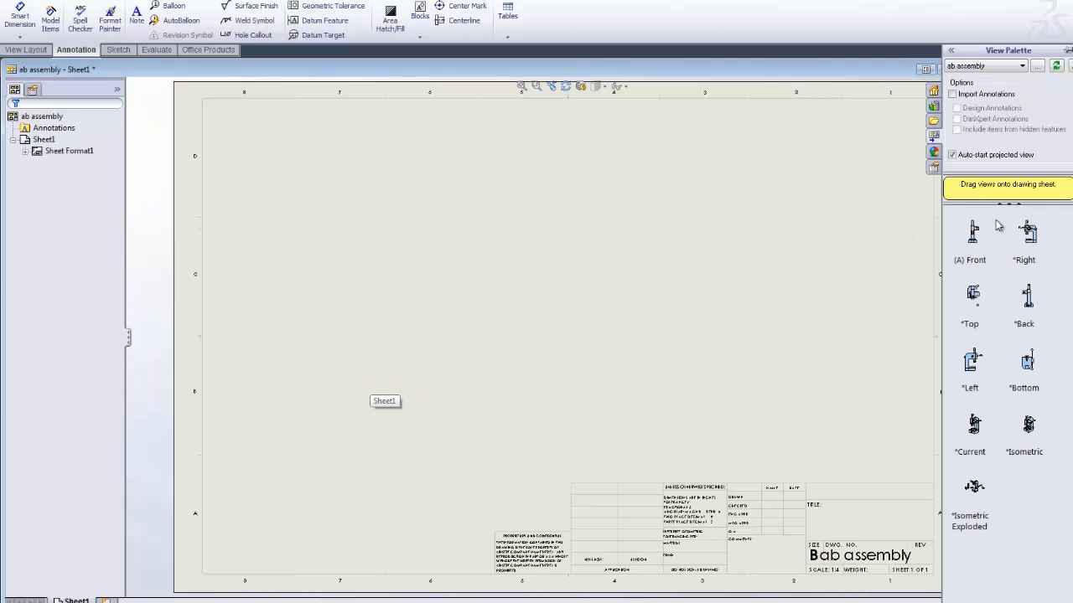
# Set the sheet properties to scale 1:2, third angle projection and the B (ANSI) Landscape format
pyautogui.click(51, 151)
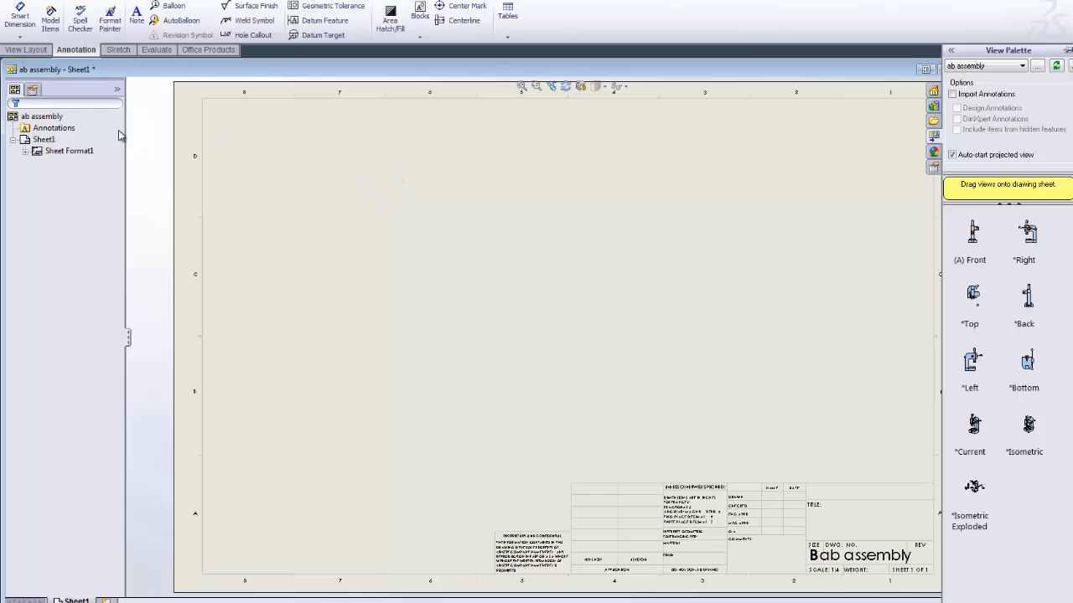
pyautogui.click(43, 139)
pyautogui.click(53, 152)
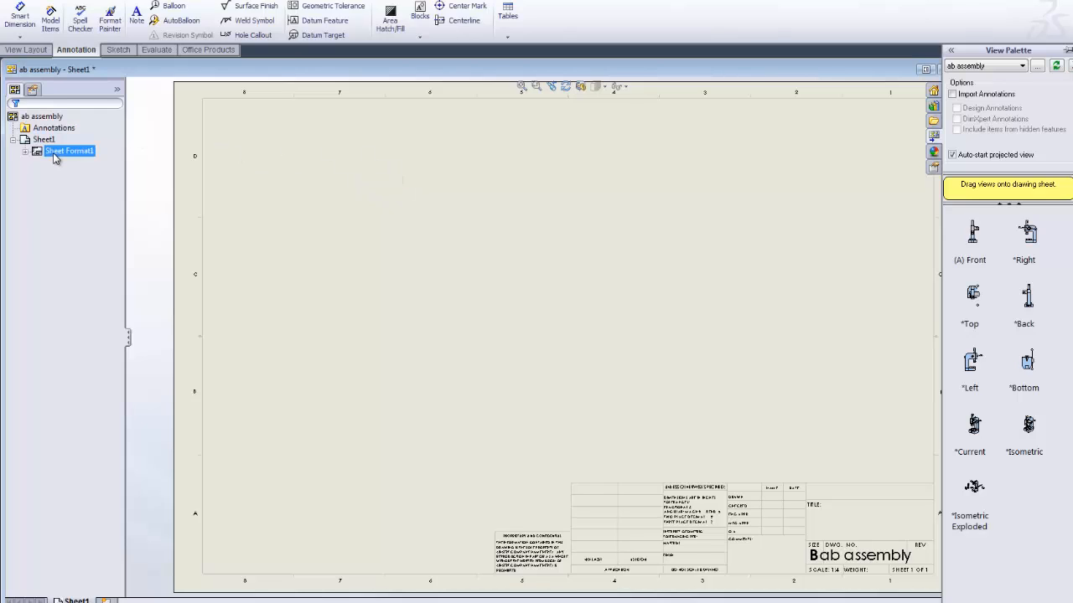
pyautogui.rightClick(54, 155)
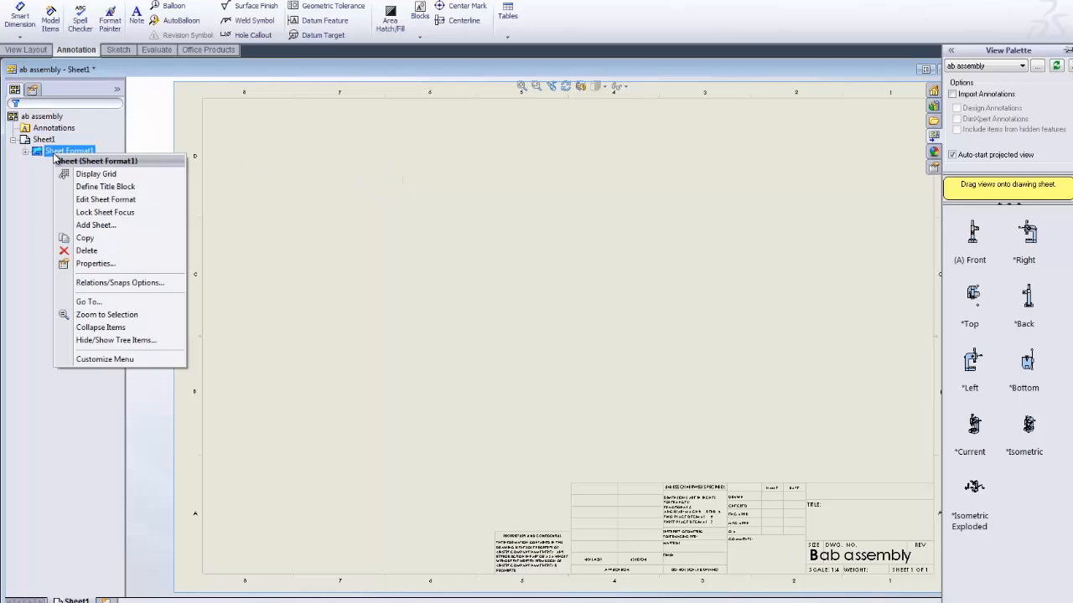
pyautogui.click(92, 264)
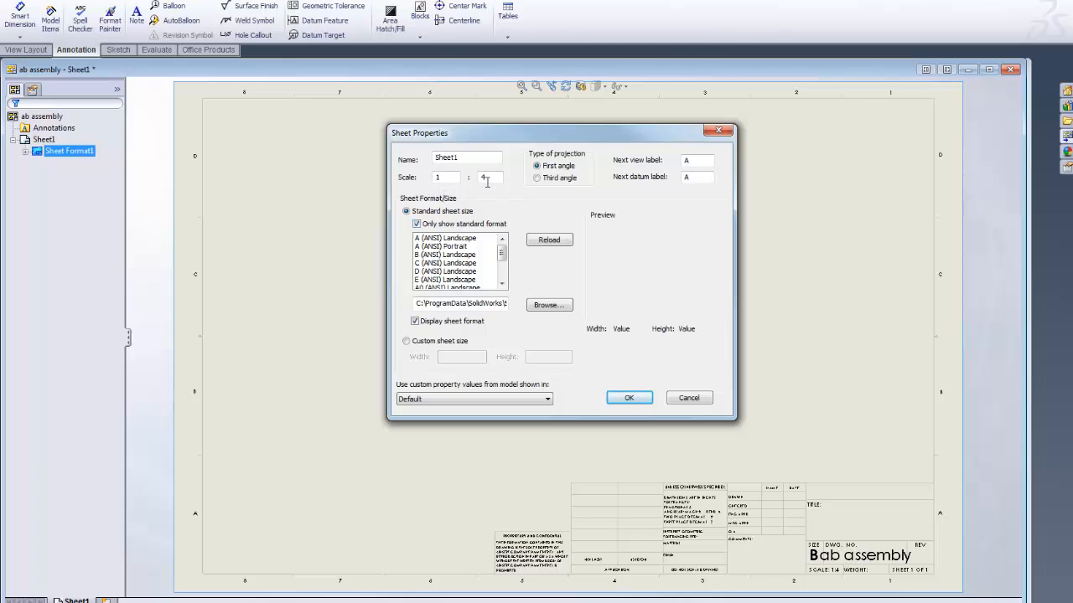
pyautogui.doubleClick(487, 178)
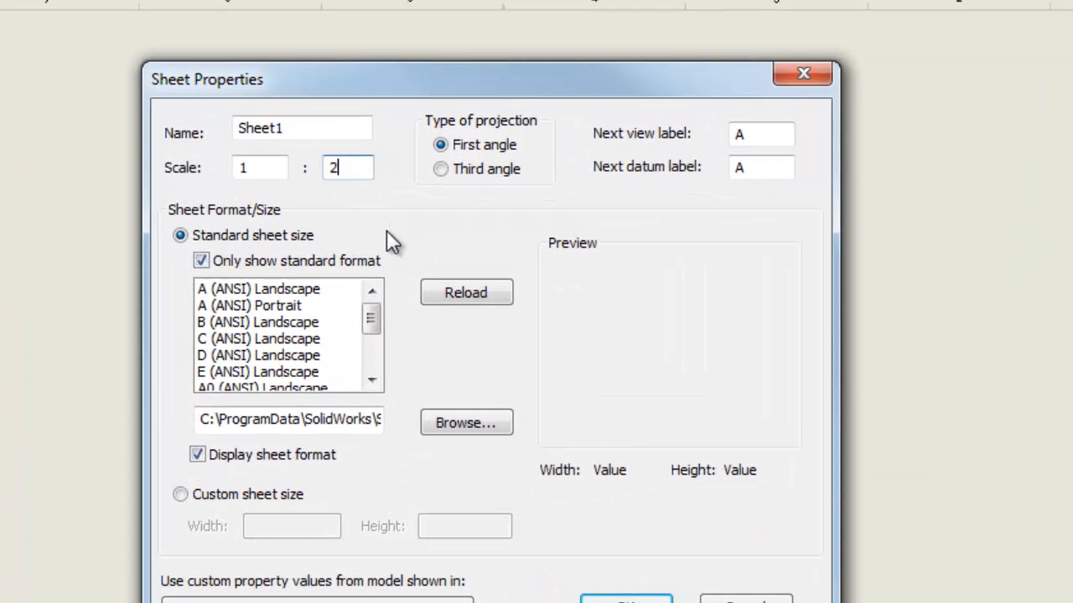
pyautogui.click(441, 168)
pyautogui.click(243, 323)
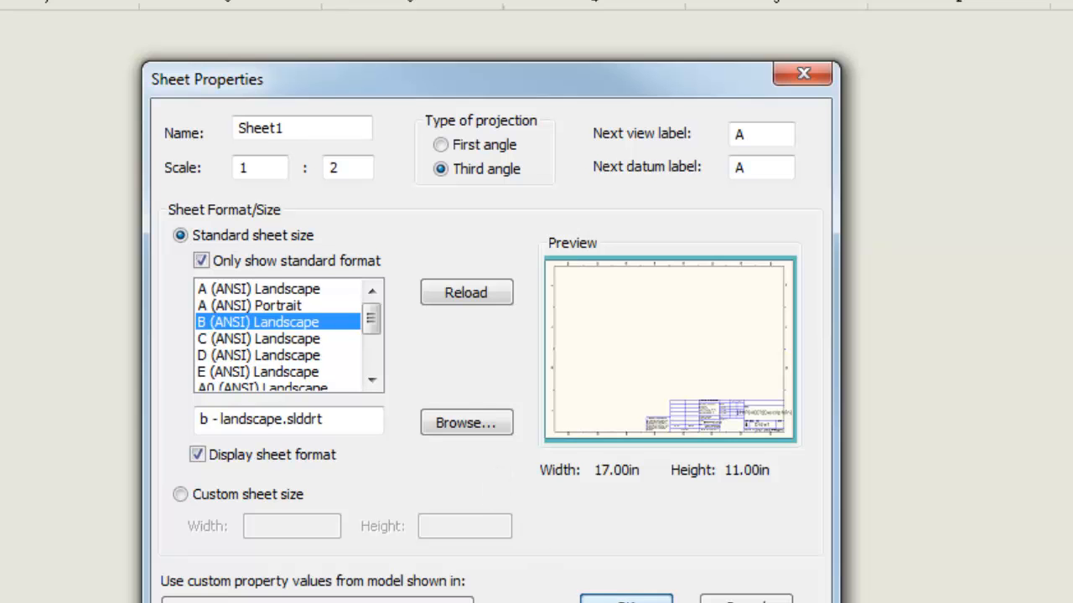
pyautogui.click(605, 600)
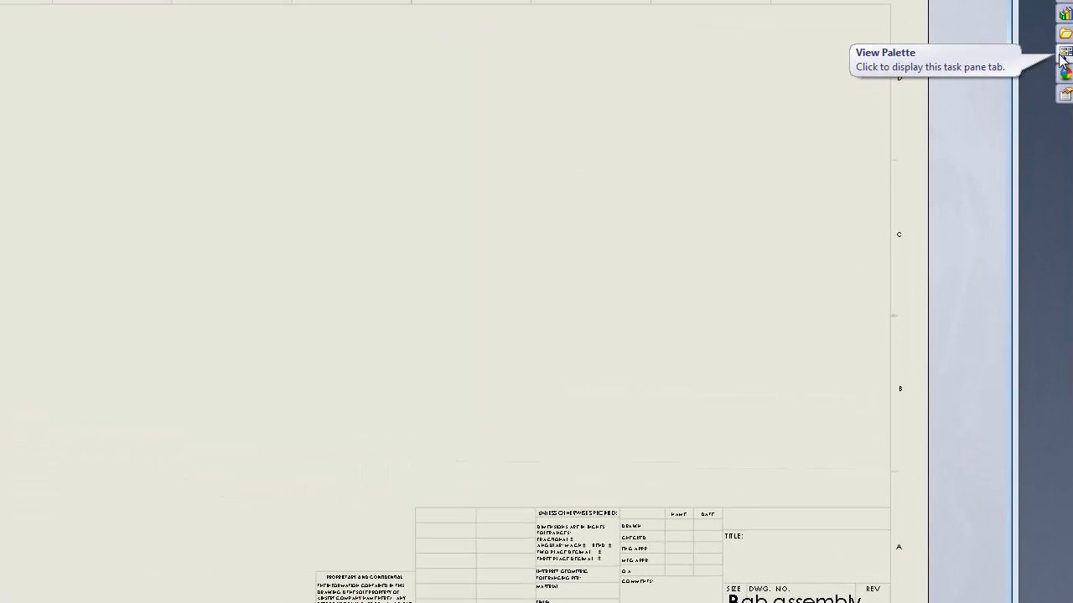
# Place the assembly's isometric view on the left half of the drawing sheet
pyautogui.click(1013, 142)
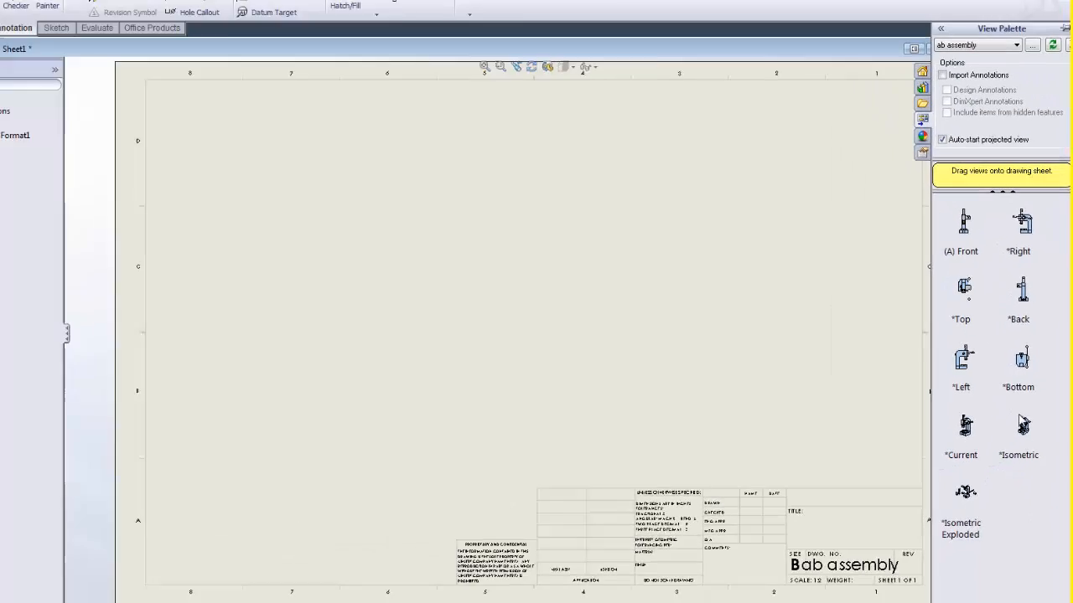
pyautogui.moveTo(869, 469); pyautogui.dragTo(325, 393)
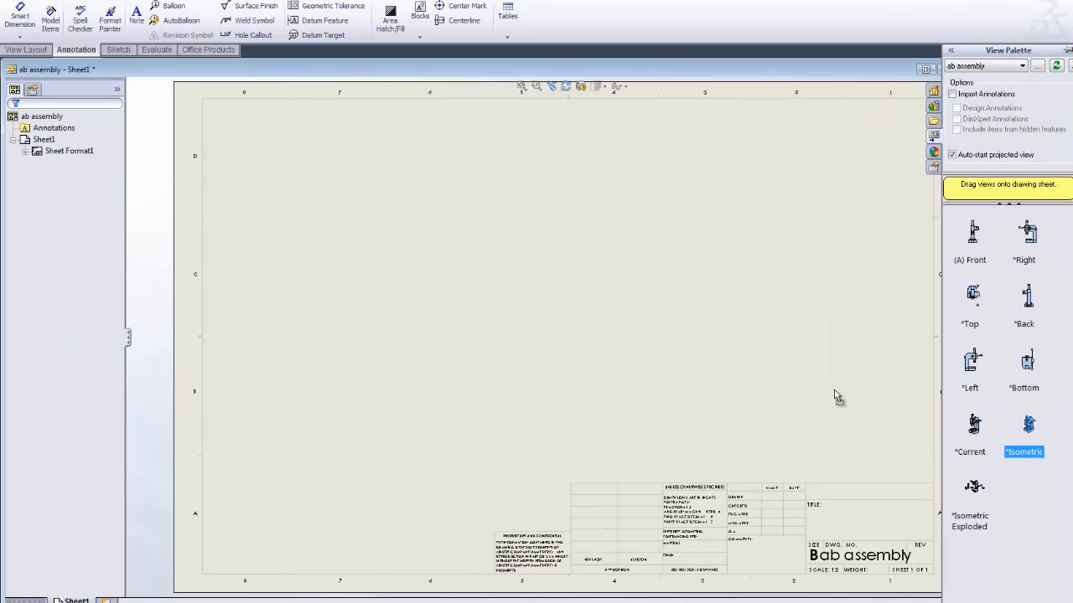
pyautogui.moveTo(835, 397)
pyautogui.mouseDown()
pyautogui.moveTo(440, 247)
pyautogui.moveTo(371, 313)
pyautogui.mouseUp()
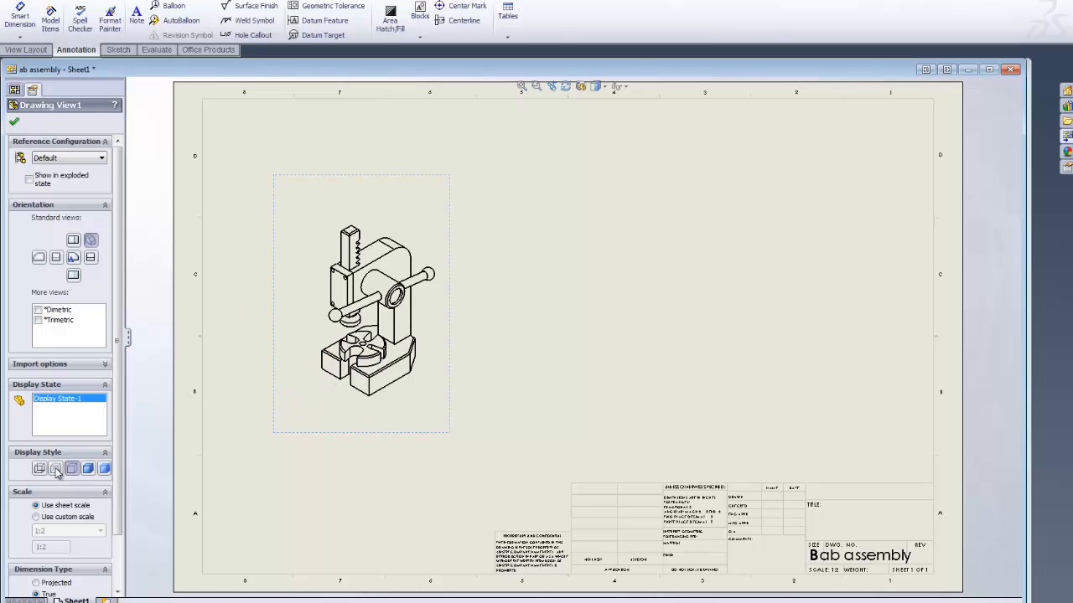
# Try the shaded and hidden-lines-visible display styles on the isometric view, and return it to Hidden Lines Removed
pyautogui.click(88, 470)
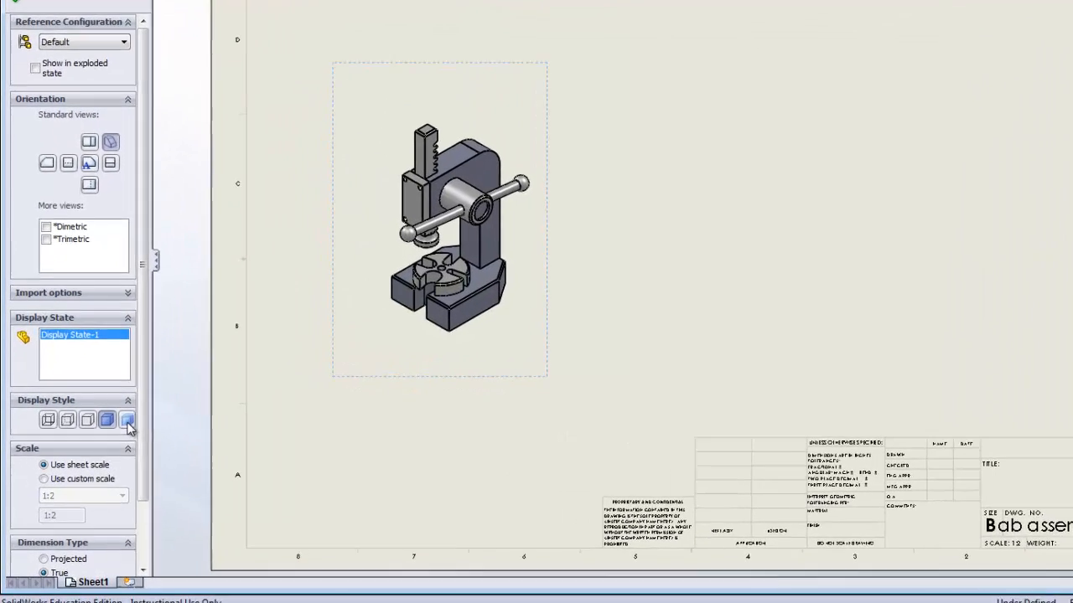
pyautogui.click(105, 472)
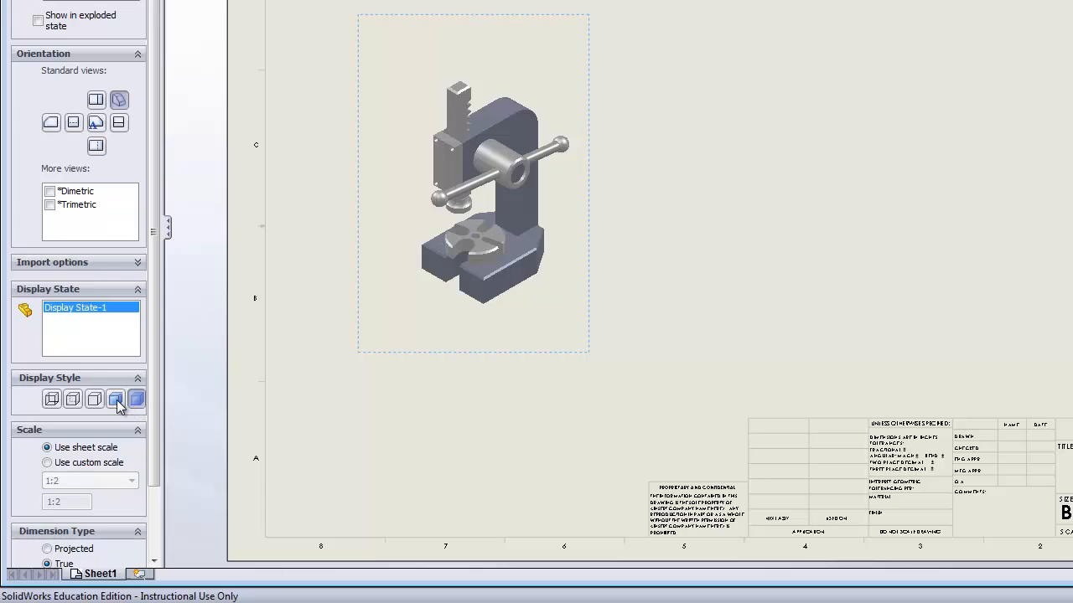
pyautogui.click(116, 400)
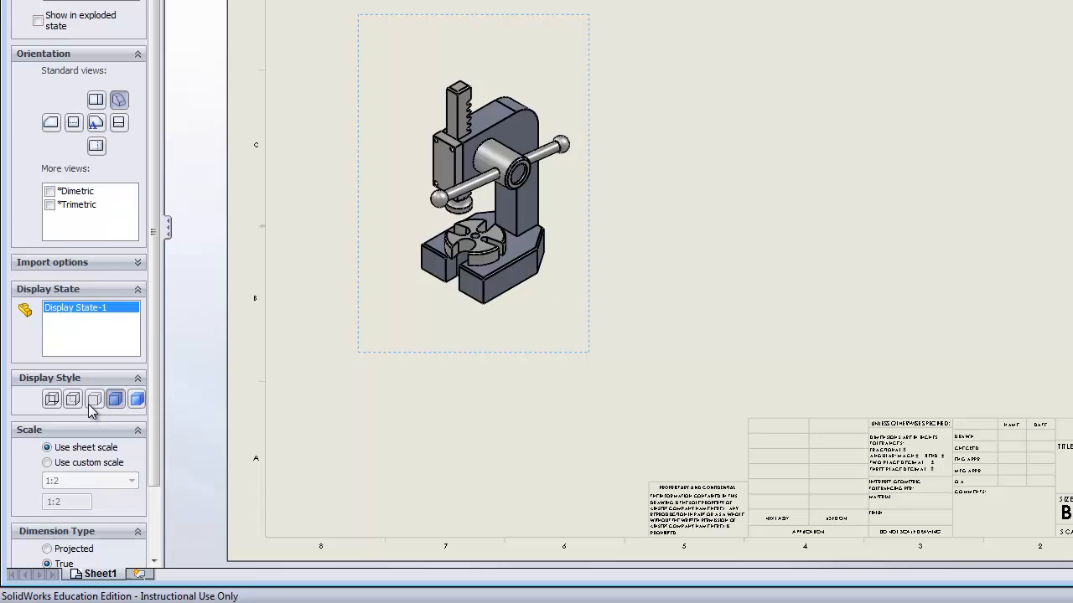
pyautogui.click(92, 406)
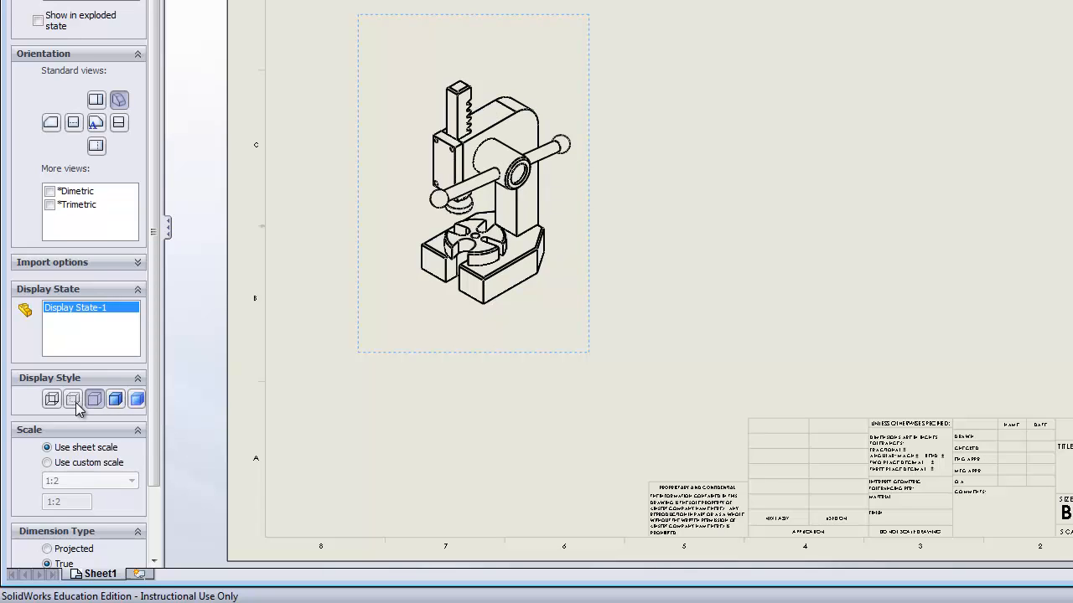
pyautogui.click(73, 407)
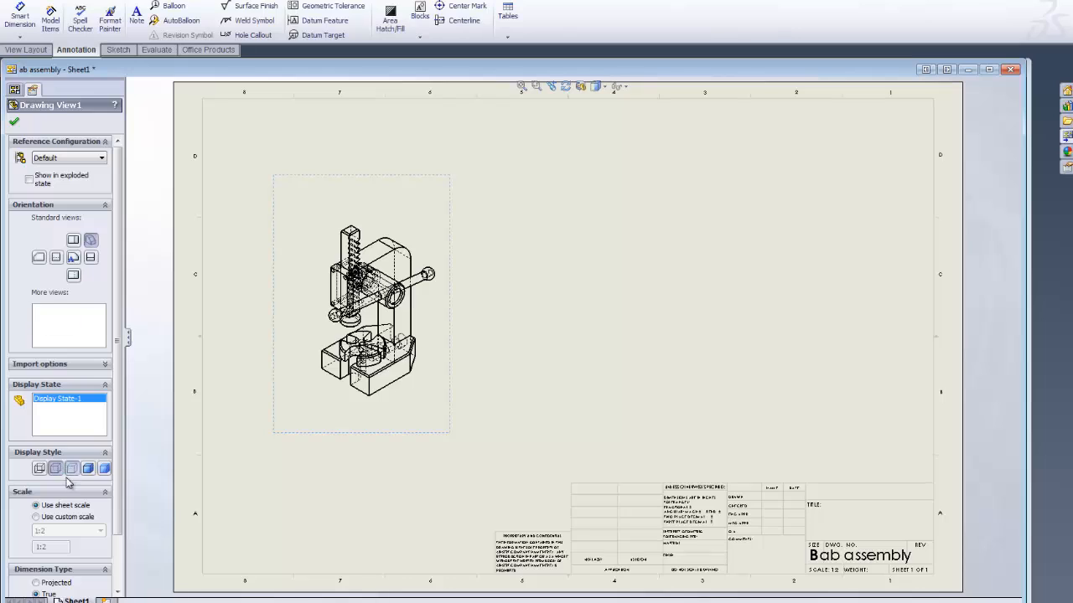
pyautogui.click(70, 473)
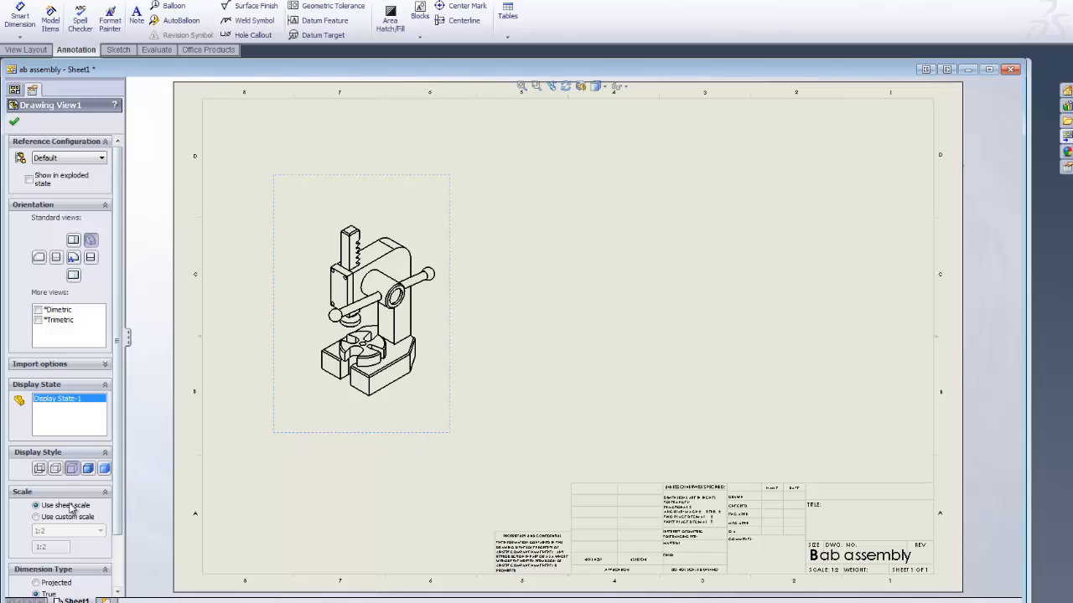
# Give the isometric view a custom scale of 1:2 with the True dimension type, and accept the view properties
pyautogui.moveTo(125, 505); pyautogui.dragTo(121, 572)
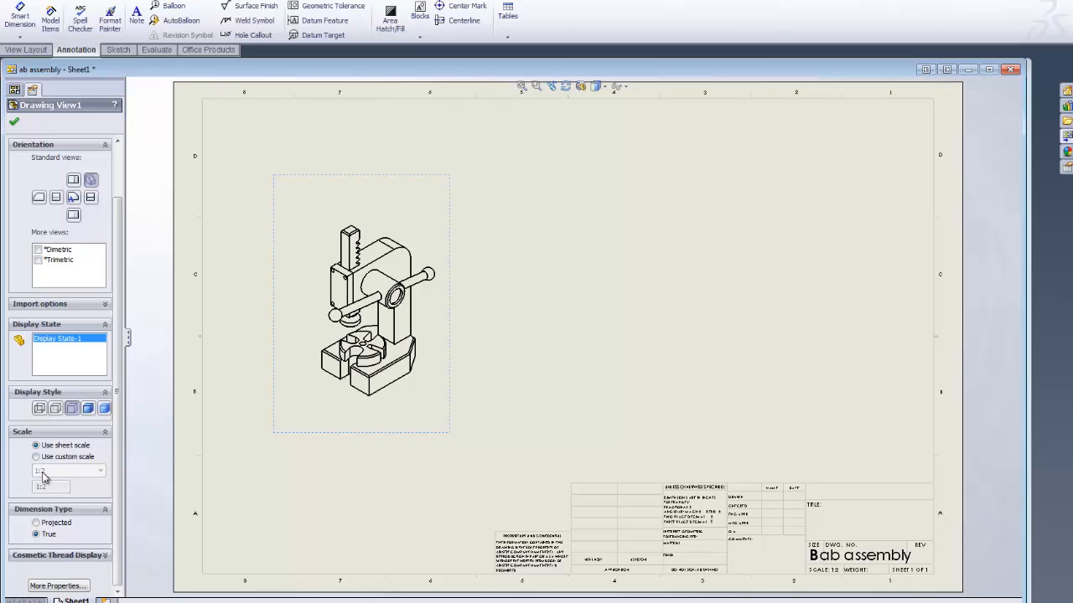
pyautogui.click(36, 458)
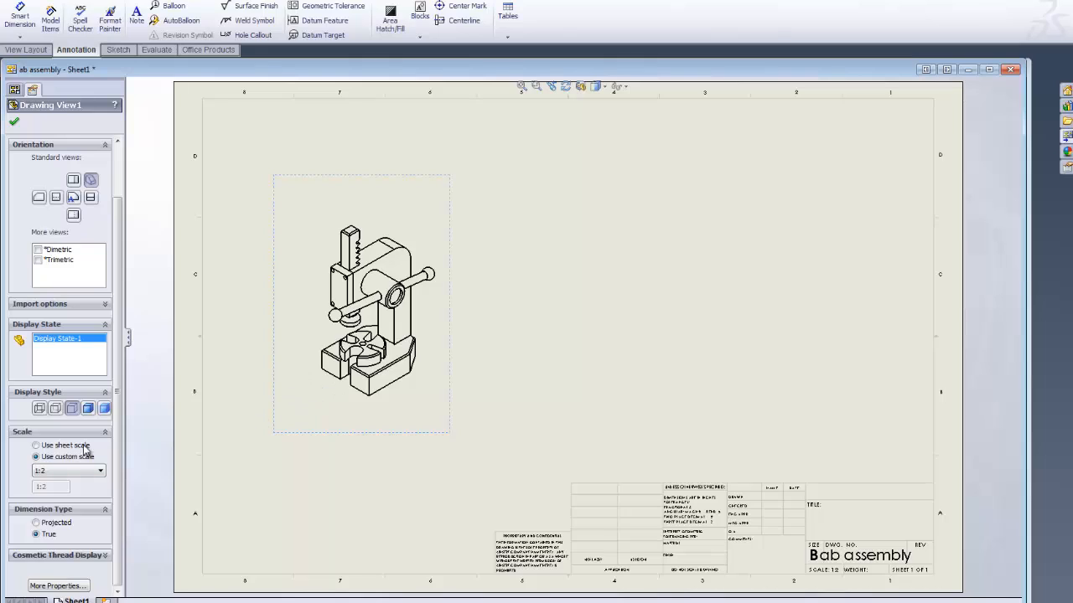
pyautogui.click(101, 473)
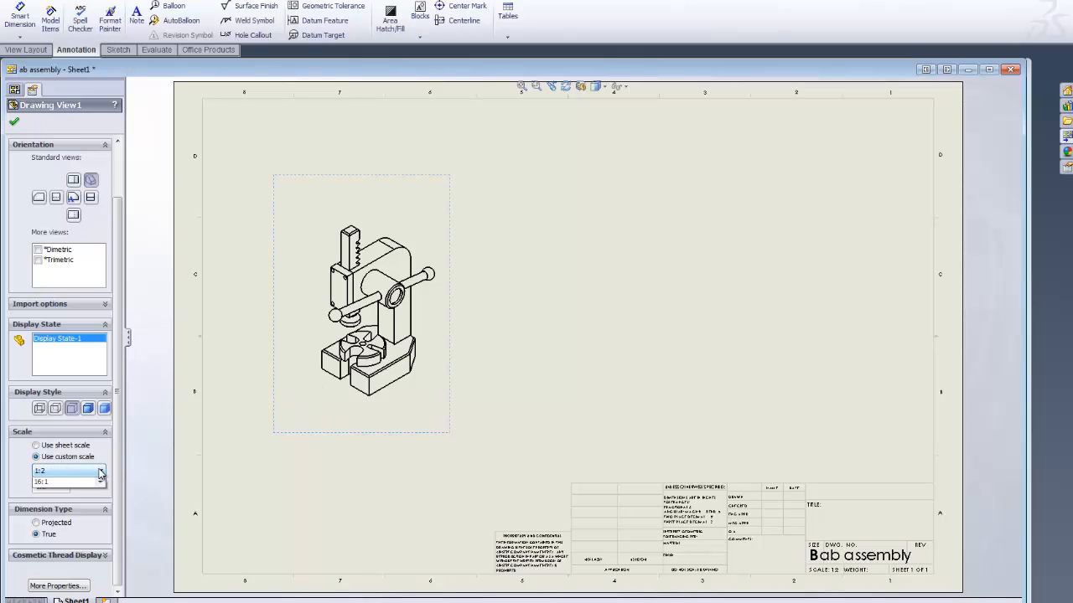
pyautogui.moveTo(100, 516)
pyautogui.mouseDown()
pyautogui.moveTo(100, 500)
pyautogui.moveTo(102, 530)
pyautogui.mouseUp()
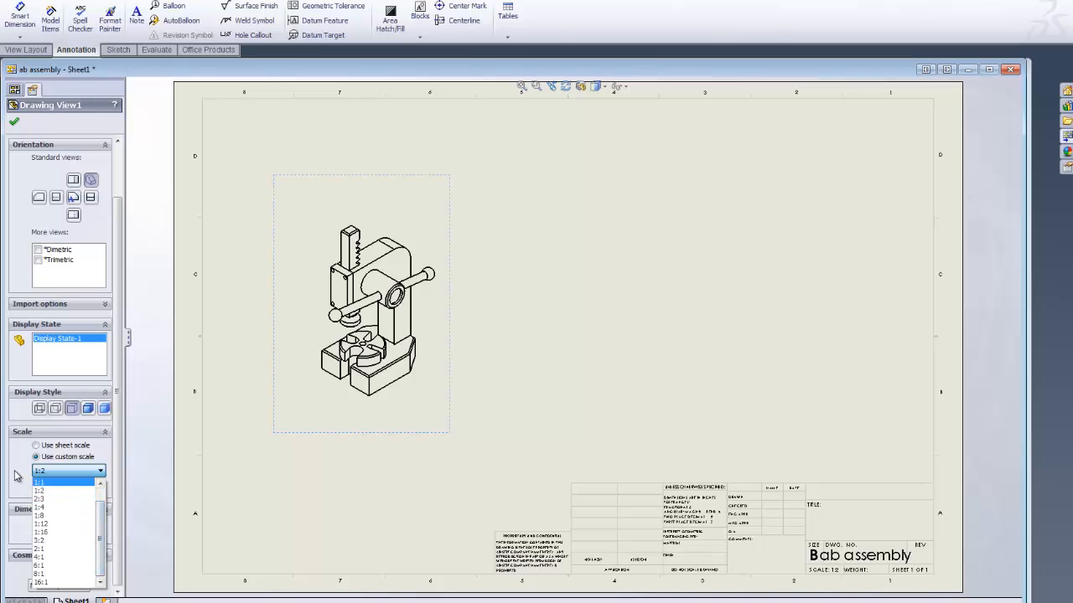
pyautogui.click(19, 475)
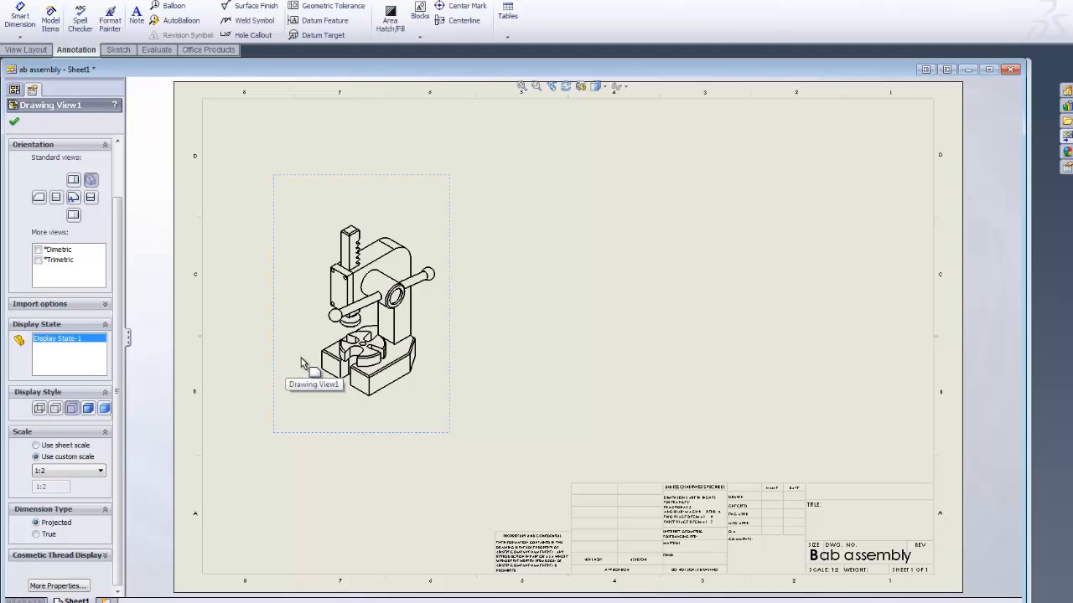
pyautogui.click(36, 534)
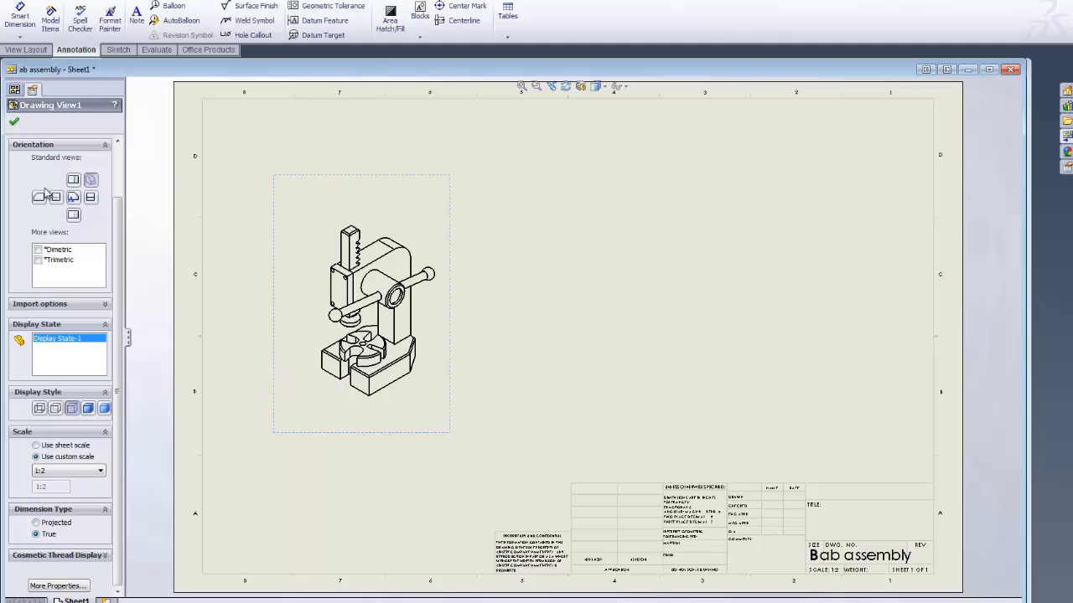
pyautogui.click(12, 119)
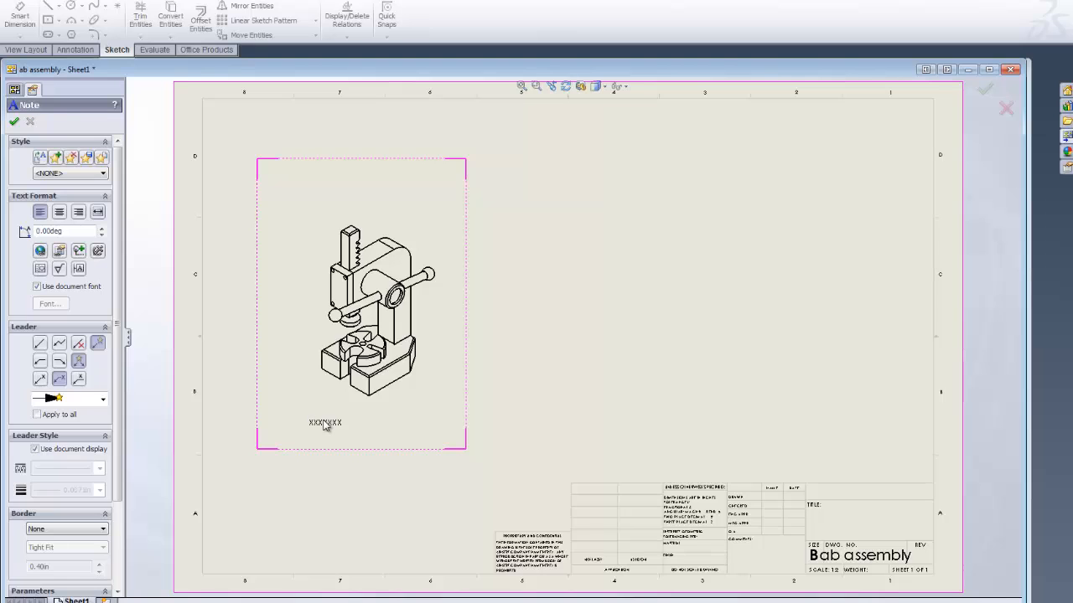
# Place a note below the isometric view and set its text height to 0.2 in
pyautogui.click(312, 424)
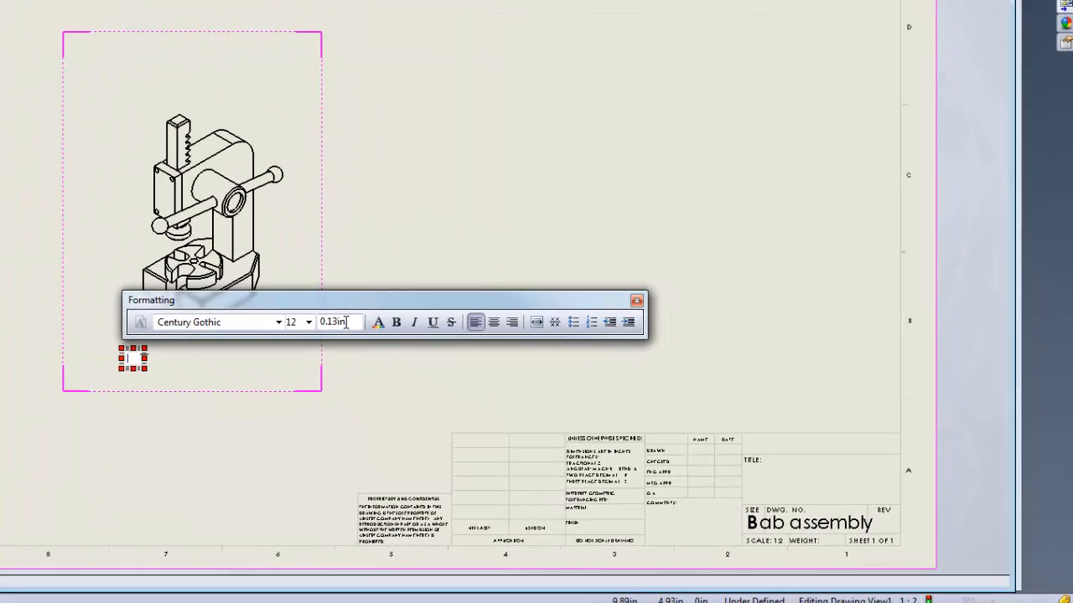
pyautogui.doubleClick(495, 393)
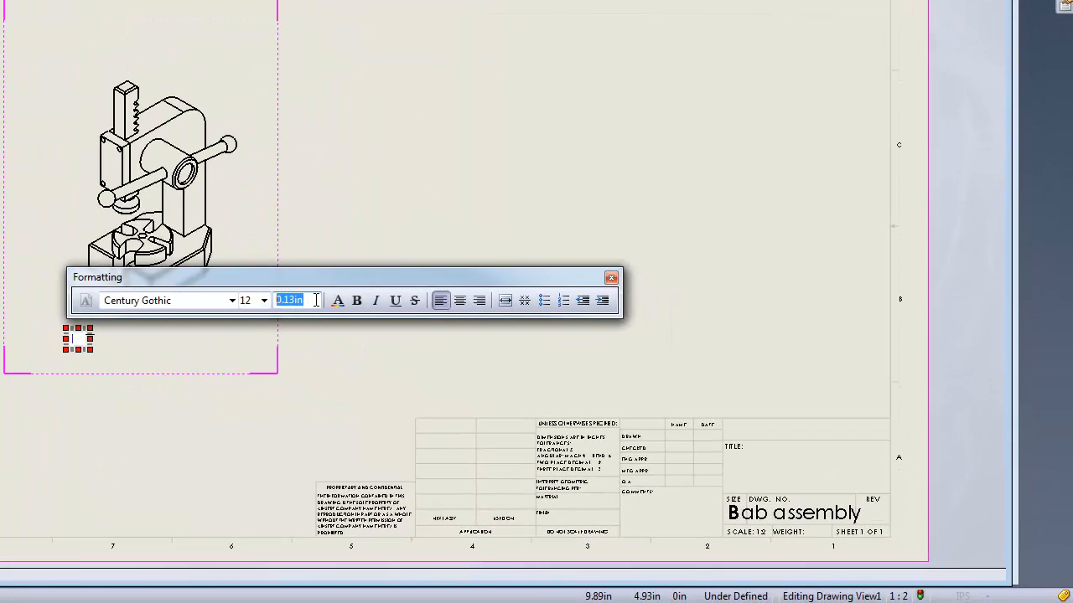
pyautogui.write('.2')
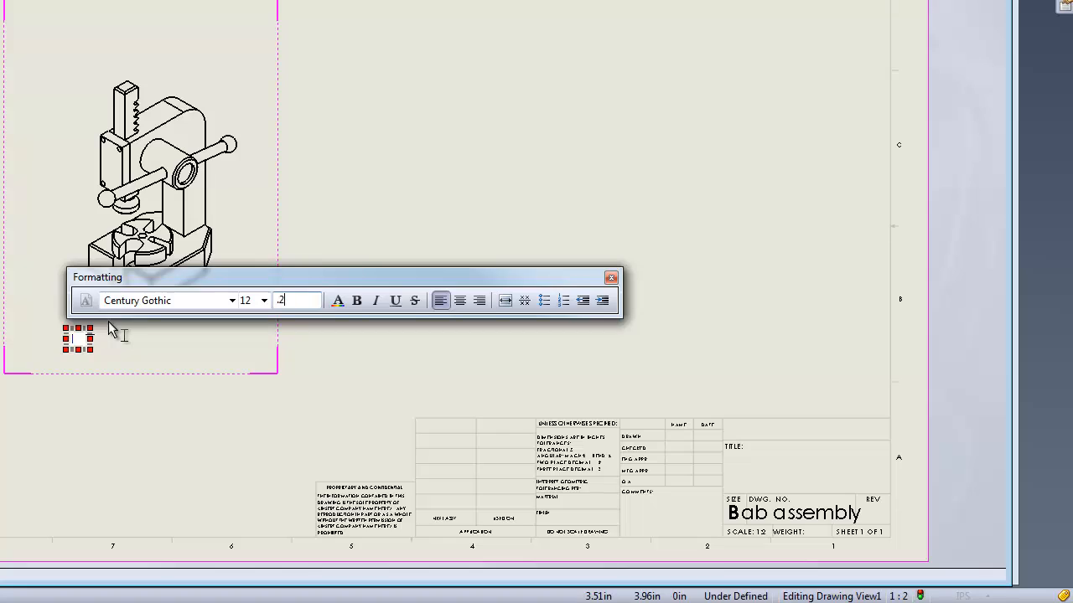
pyautogui.press('Return')
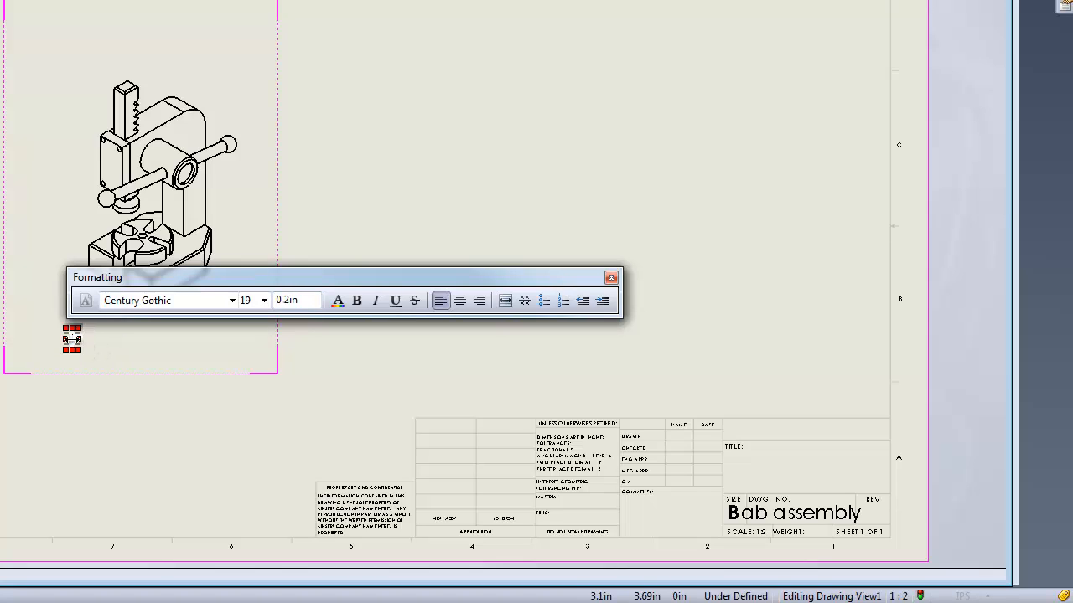
# Widen the note's text box, enter ASSEMBLY DRAWING as its text, and finish the note
pyautogui.moveTo(74, 339); pyautogui.dragTo(344, 339)
pyautogui.click(121, 339)
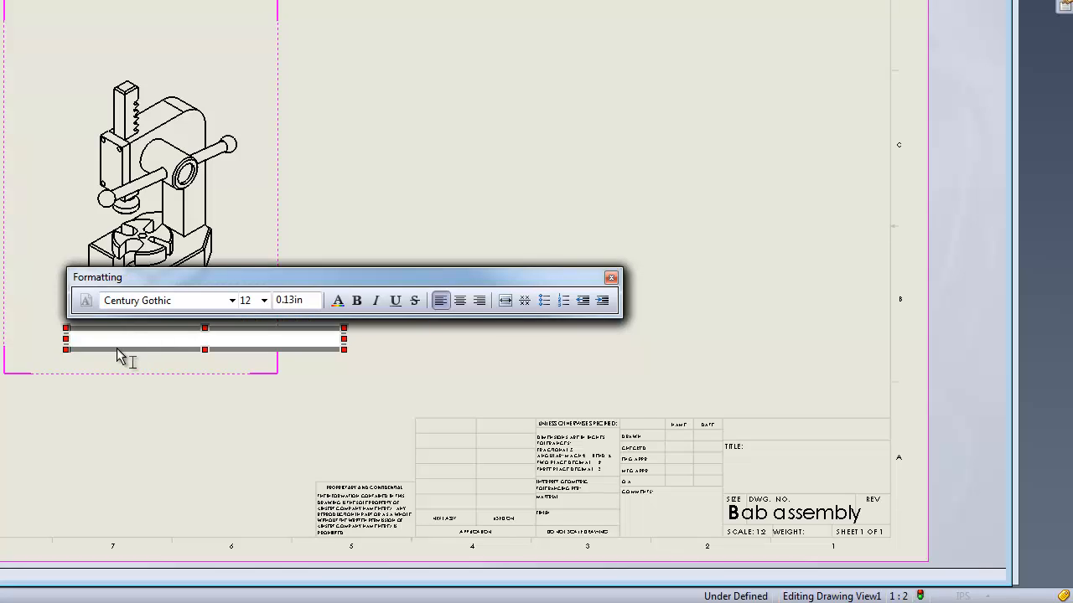
pyautogui.write('ASSEMBLY DRAWING')
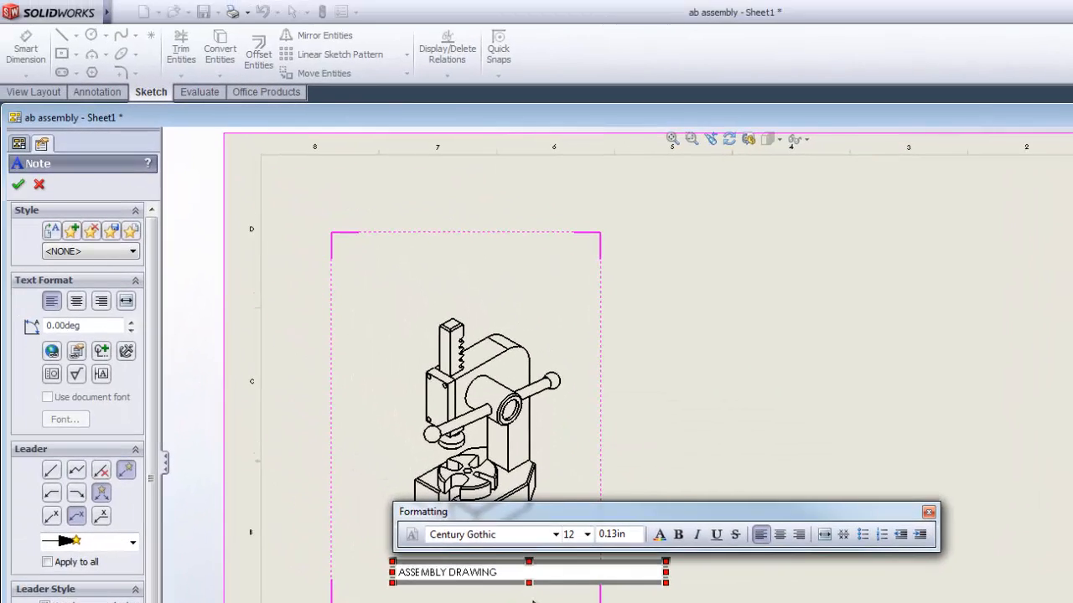
pyautogui.click(209, 370)
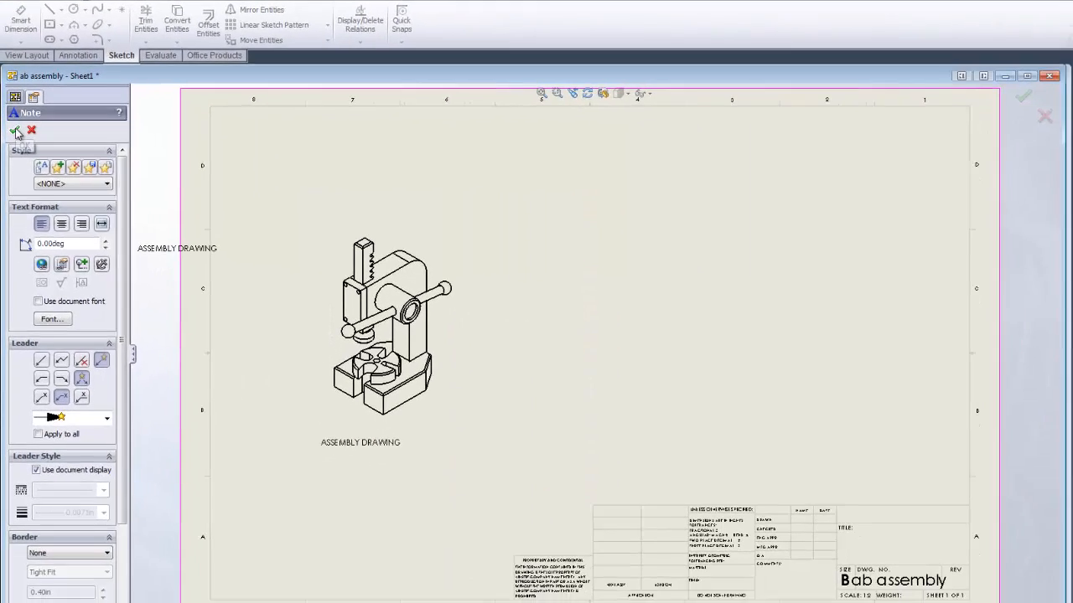
pyautogui.click(18, 163)
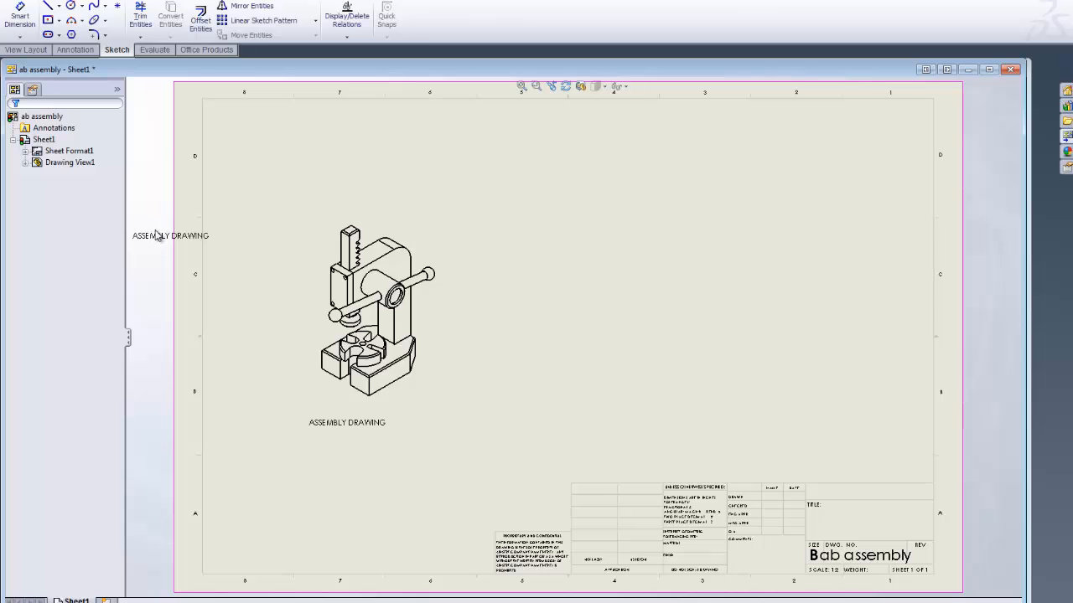
pyautogui.scroll(-1, 201, 265)
pyautogui.scroll(1, 238, 266)
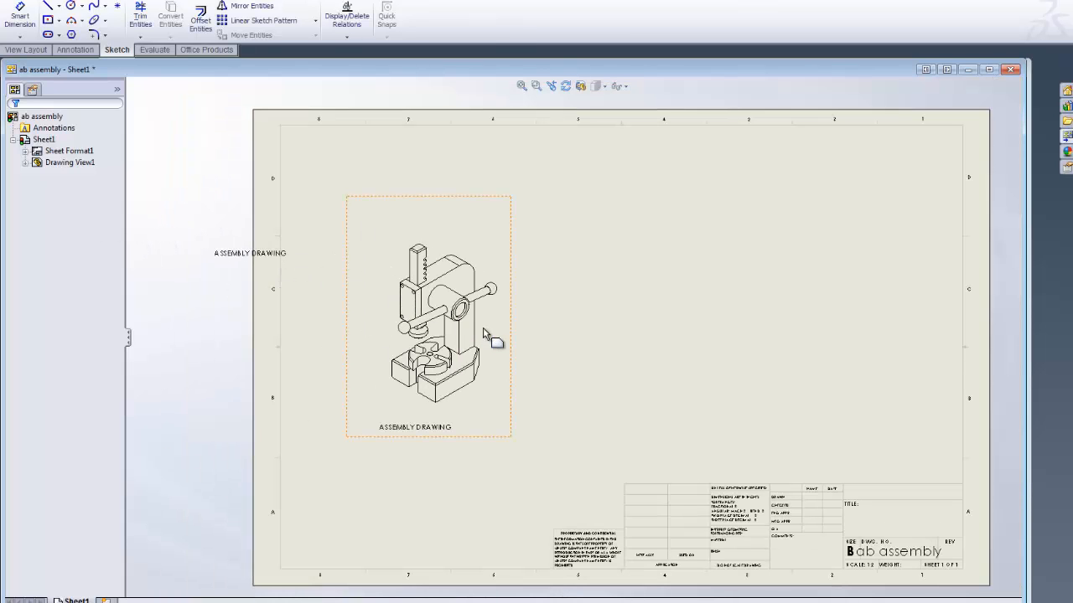
pyautogui.scroll(-1, 478, 298)
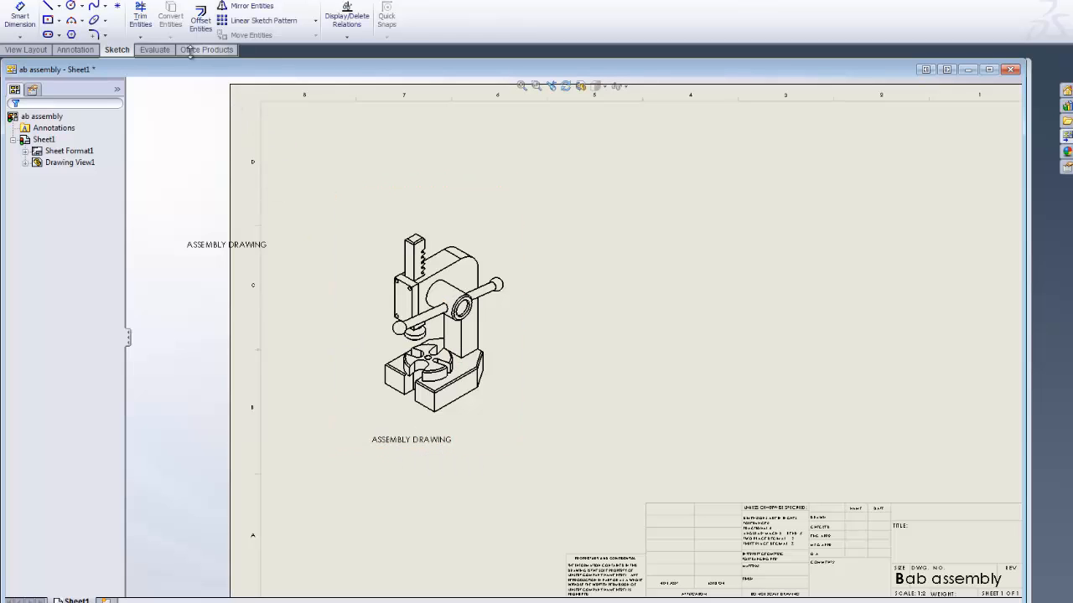
pyautogui.rightClick(507, 400)
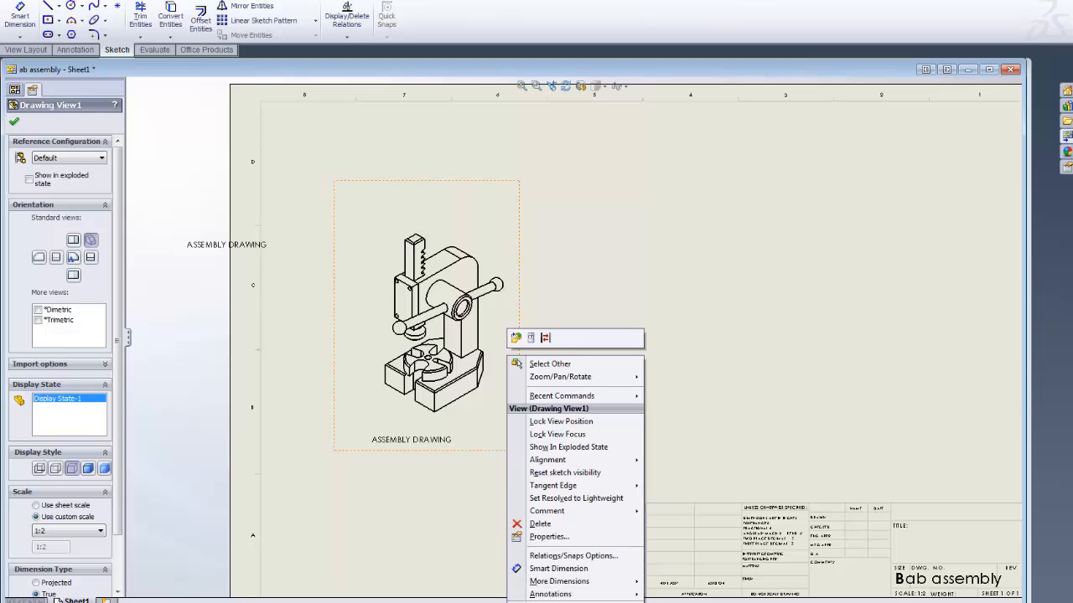
pyautogui.moveTo(546, 602)
pyautogui.click(620, 314)
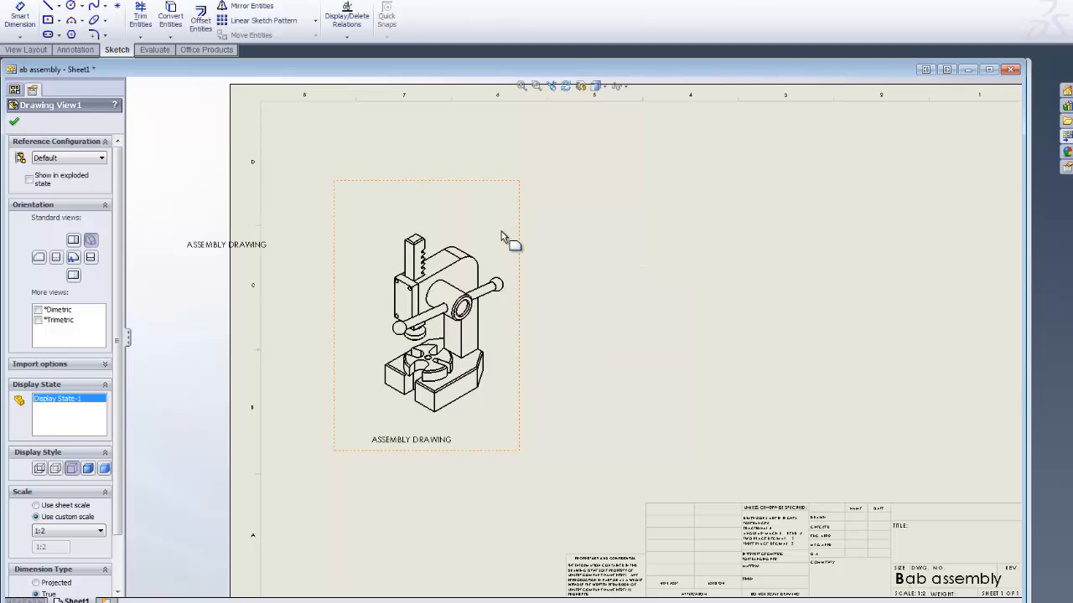
# Insert a bill of materials for the isometric view with the bom-standard template and the Top-level only type
pyautogui.rightClick(497, 202)
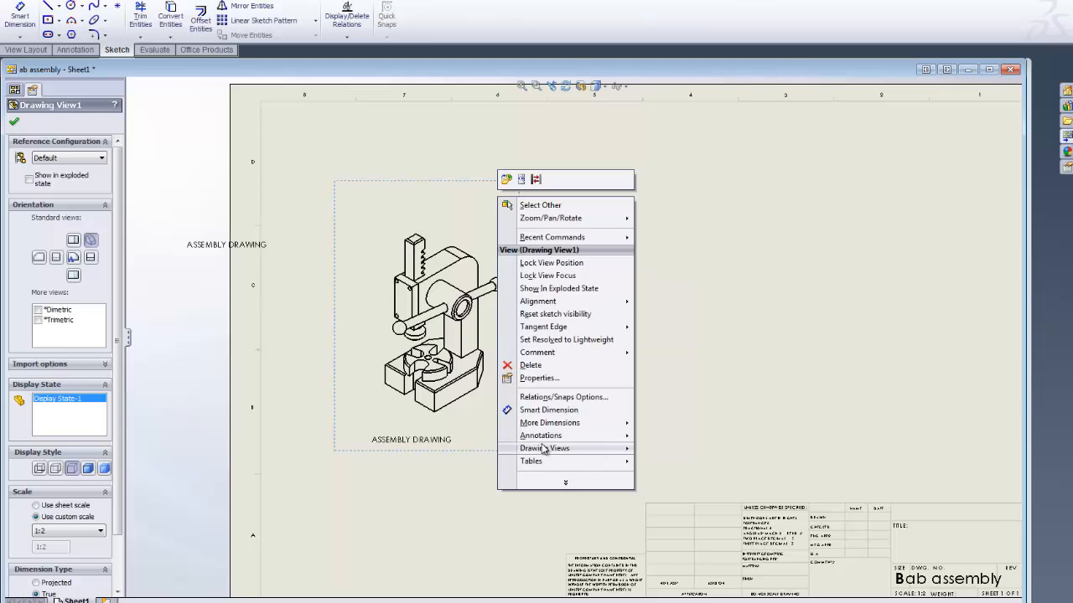
pyautogui.moveTo(548, 468)
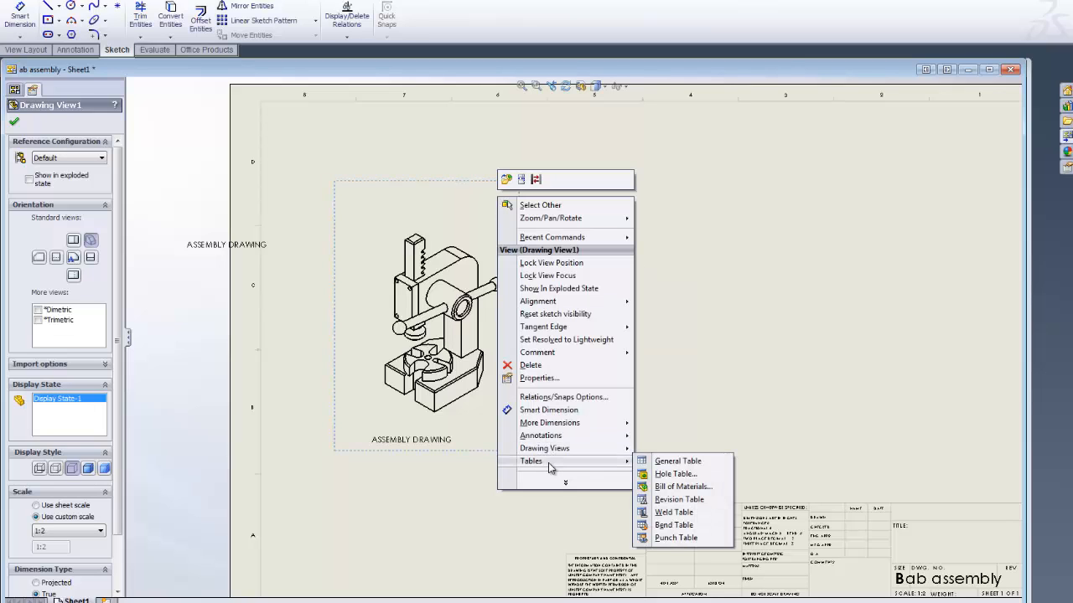
pyautogui.click(681, 487)
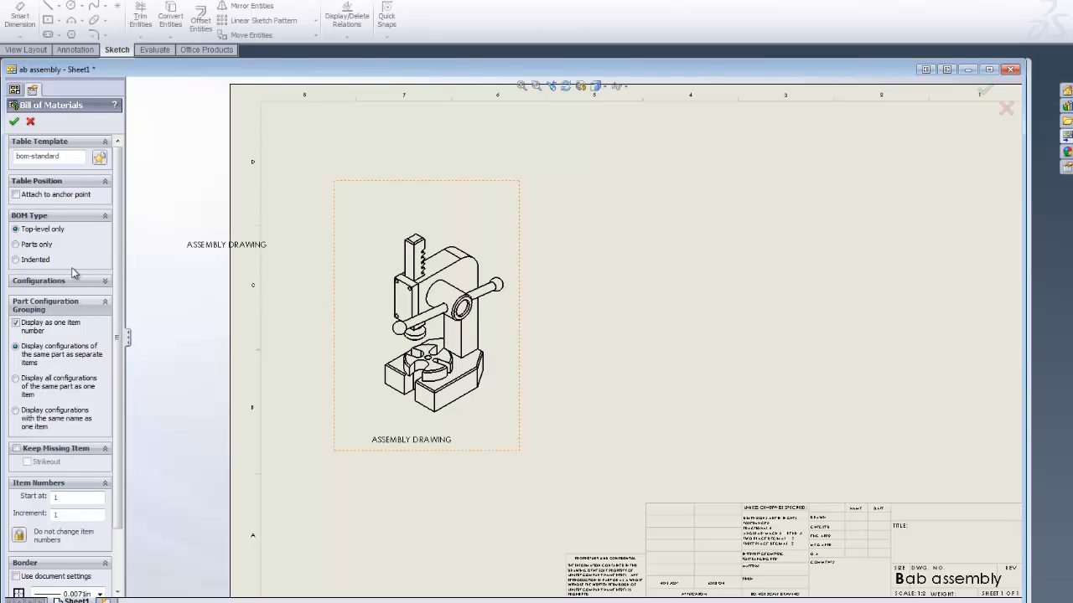
pyautogui.scroll(-3, 113, 248)
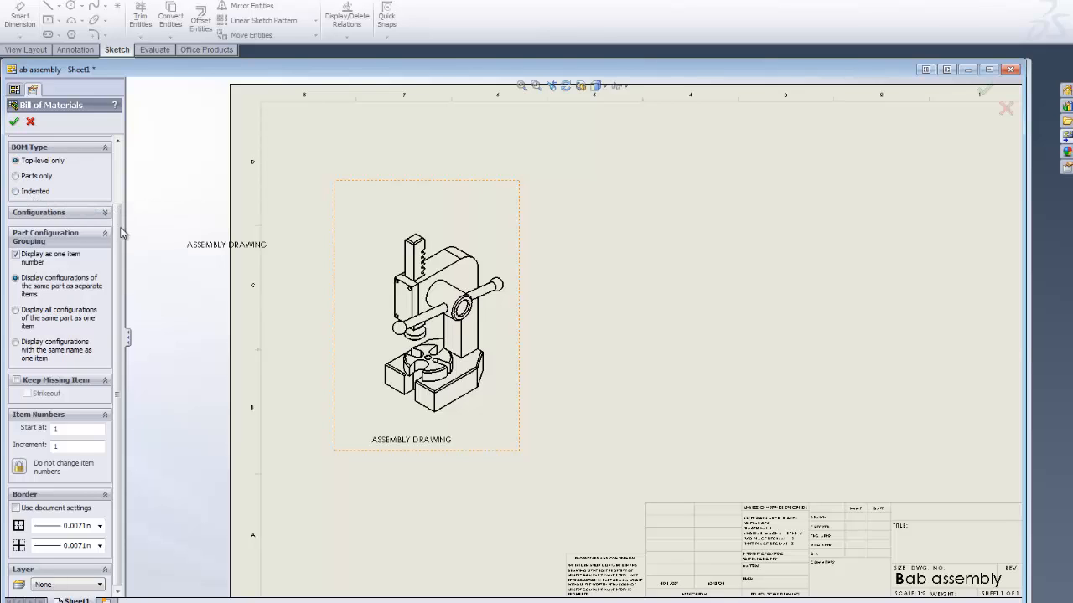
pyautogui.scroll(3, 36, 215)
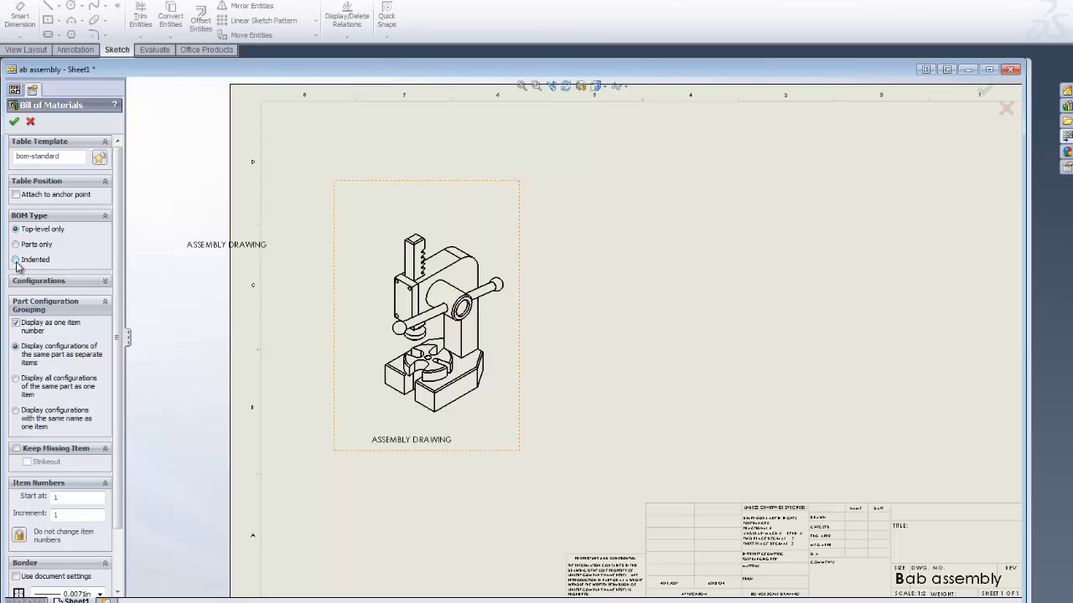
pyautogui.click(14, 124)
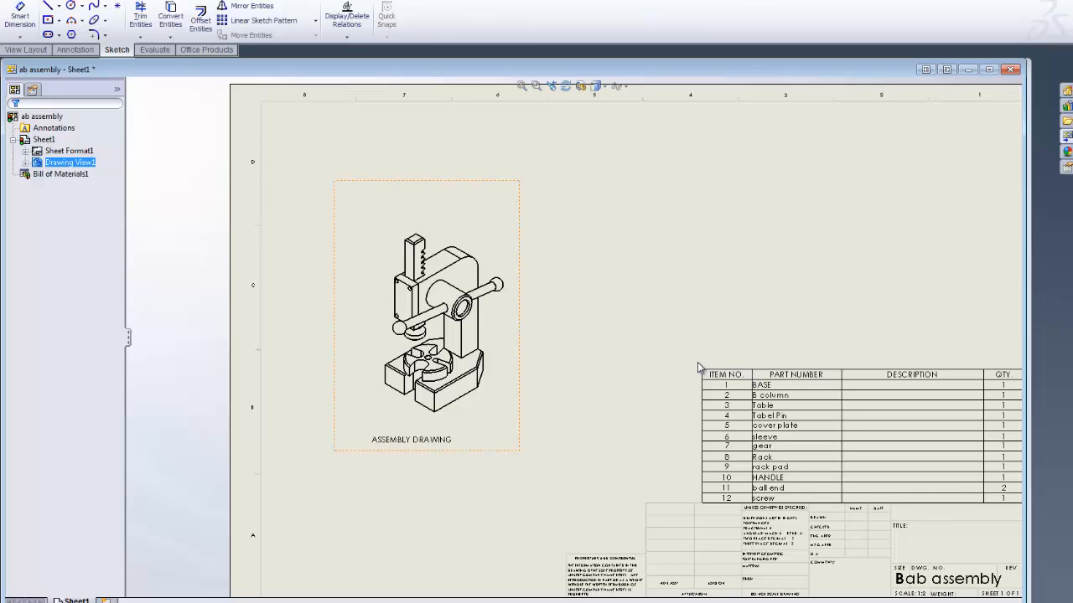
# Place the bill of materials table in the upper-right corner of the sheet border and deselect it
pyautogui.moveTo(697, 362); pyautogui.dragTo(692, 111)
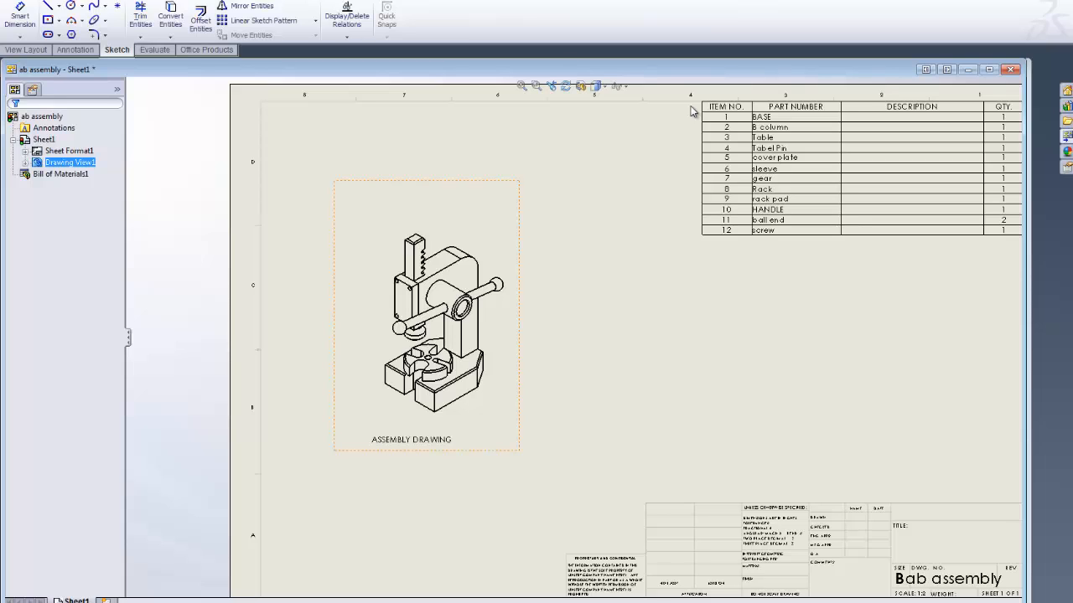
pyautogui.click(712, 145)
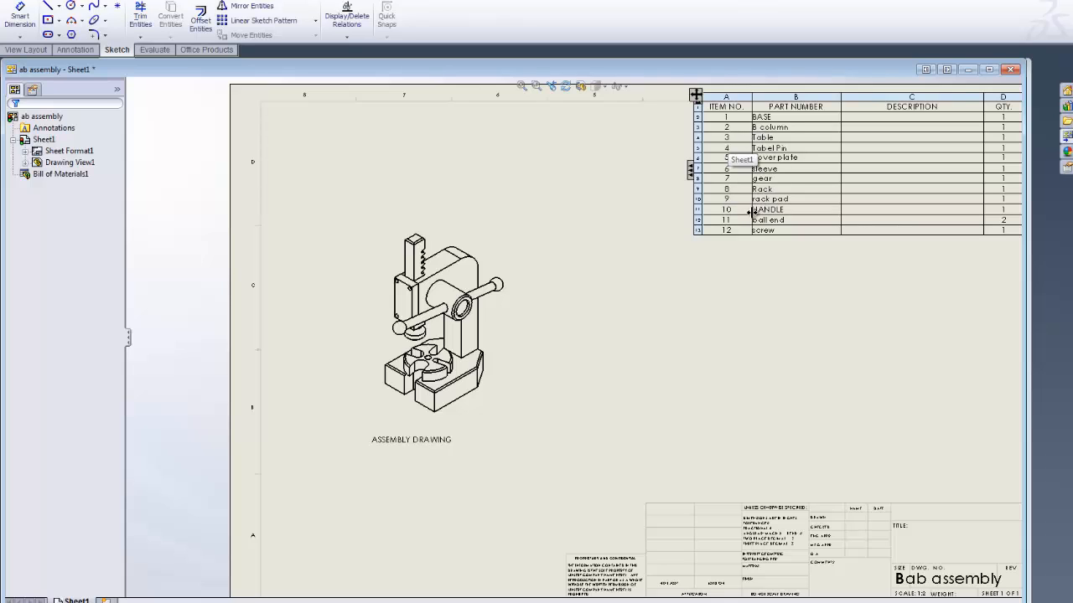
pyautogui.click(687, 278)
pyautogui.press('f')
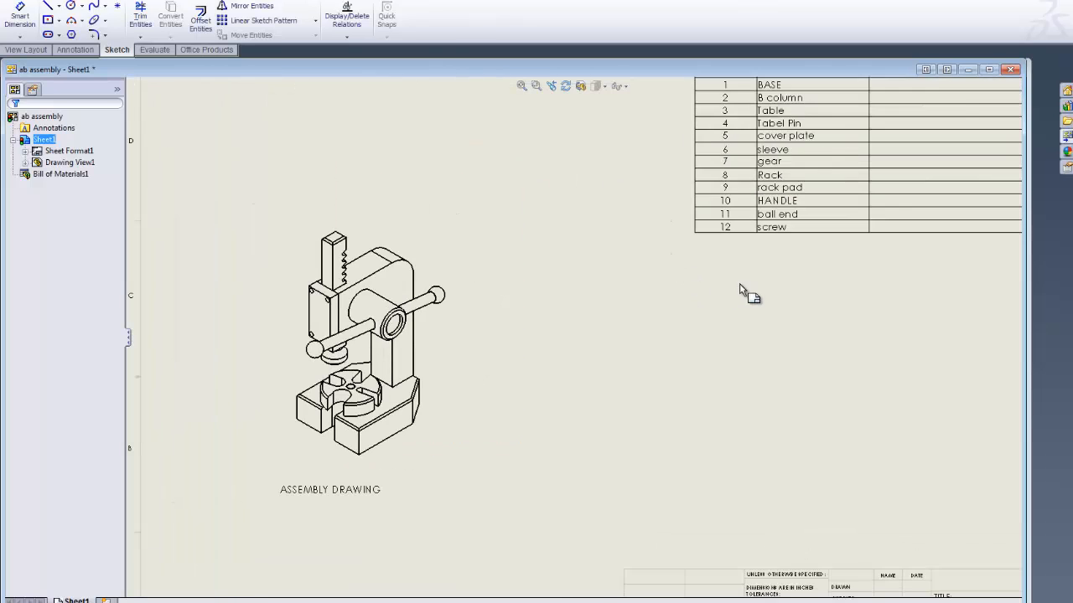
pyautogui.scroll(-2, 749, 295)
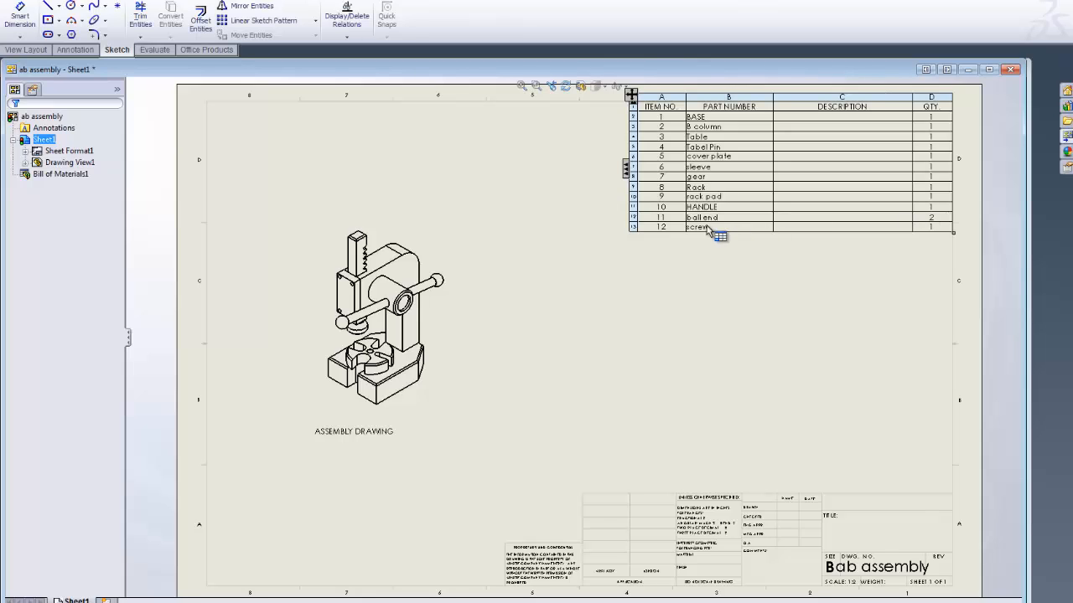
pyautogui.click(512, 264)
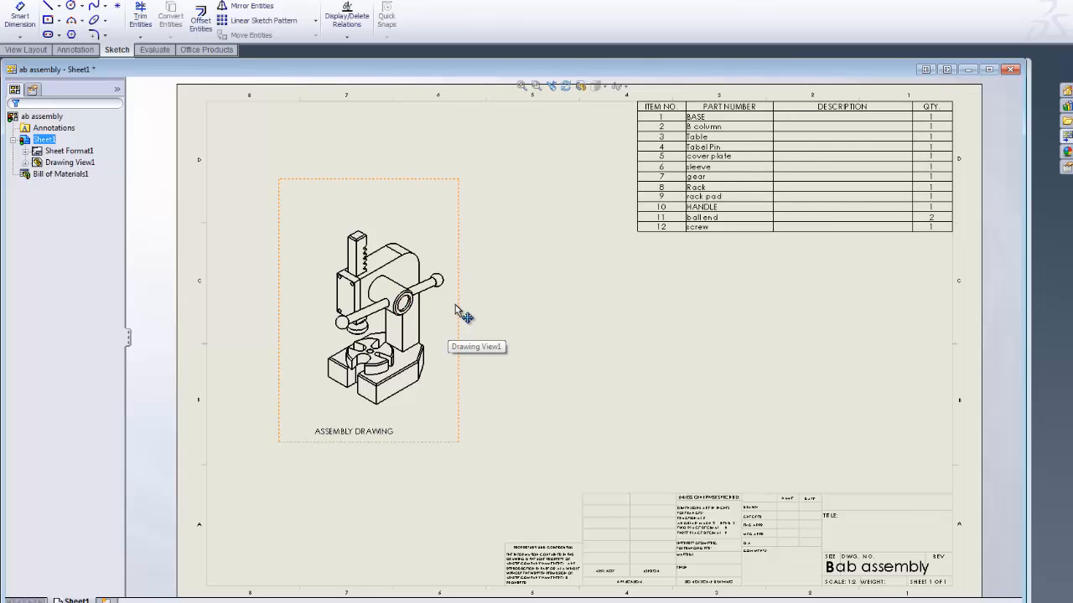
# Try automatic circular item-number balloons around the isometric view, and undo them
pyautogui.click(74, 50)
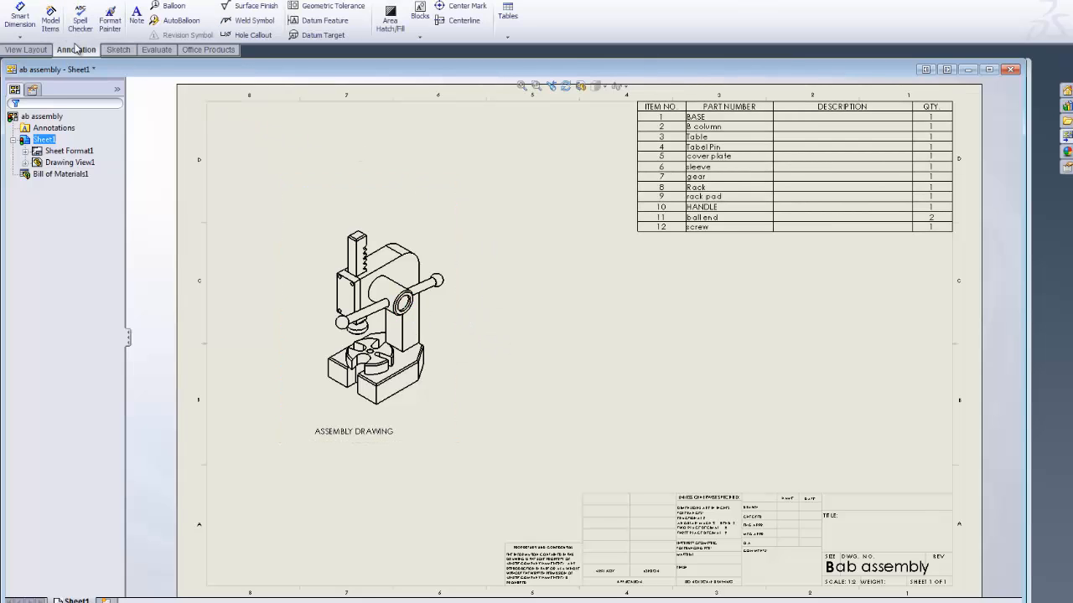
pyautogui.click(174, 27)
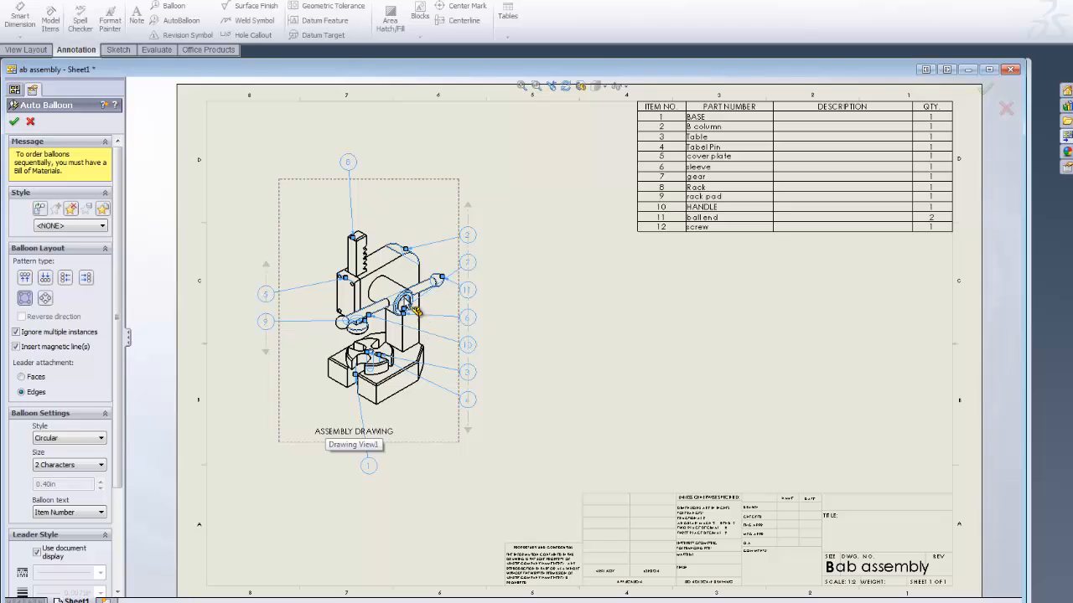
pyautogui.click(14, 122)
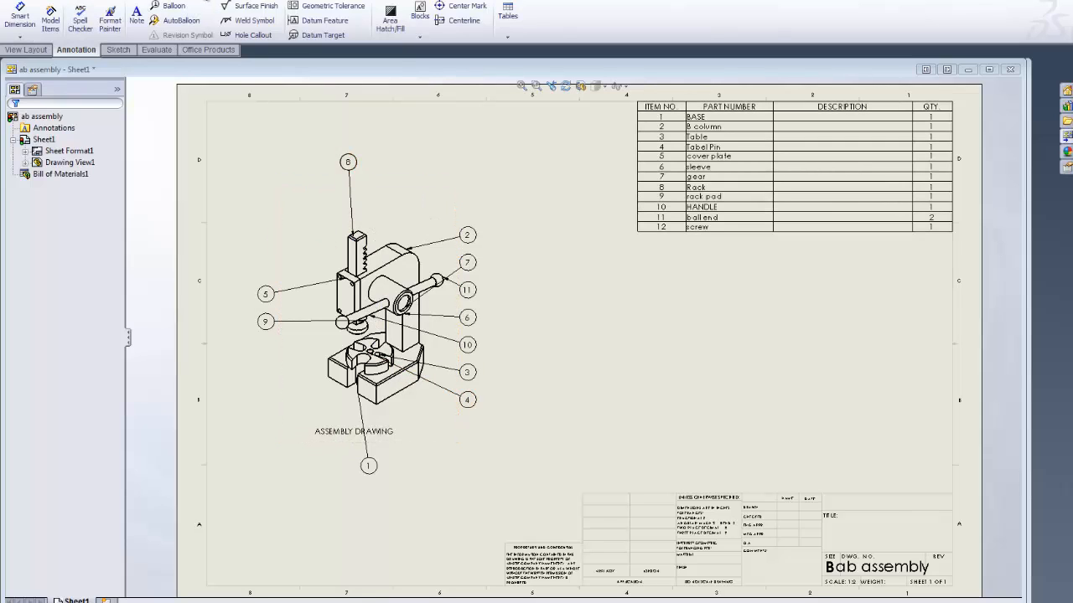
pyautogui.click(204, 0)
# Attach circular item-number balloons by hand to the column, the base, the right ball end and the top of the rack
pyautogui.click(167, 9)
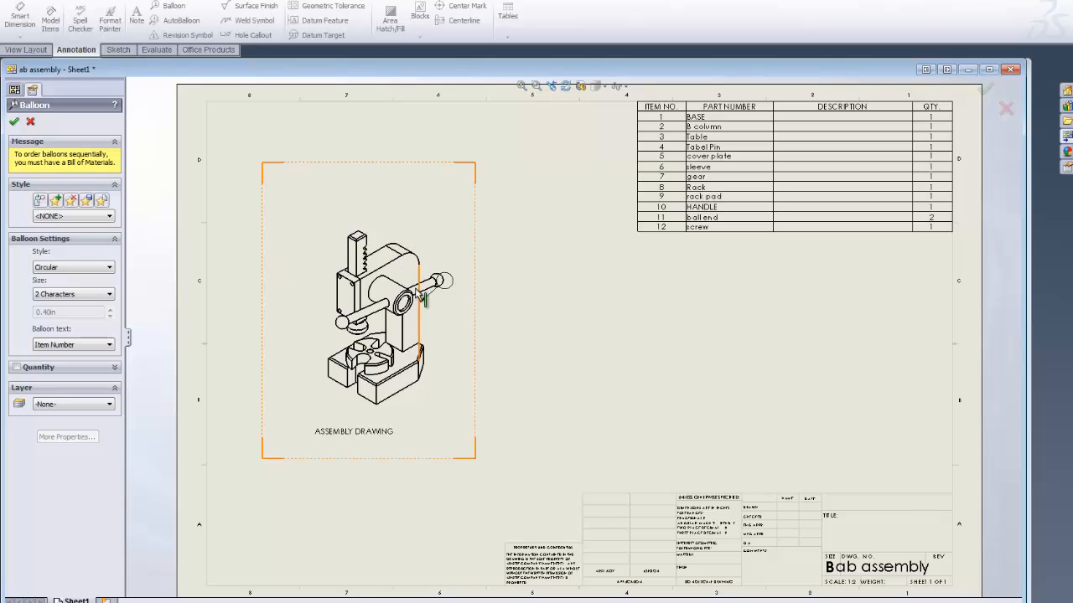
pyautogui.click(405, 252)
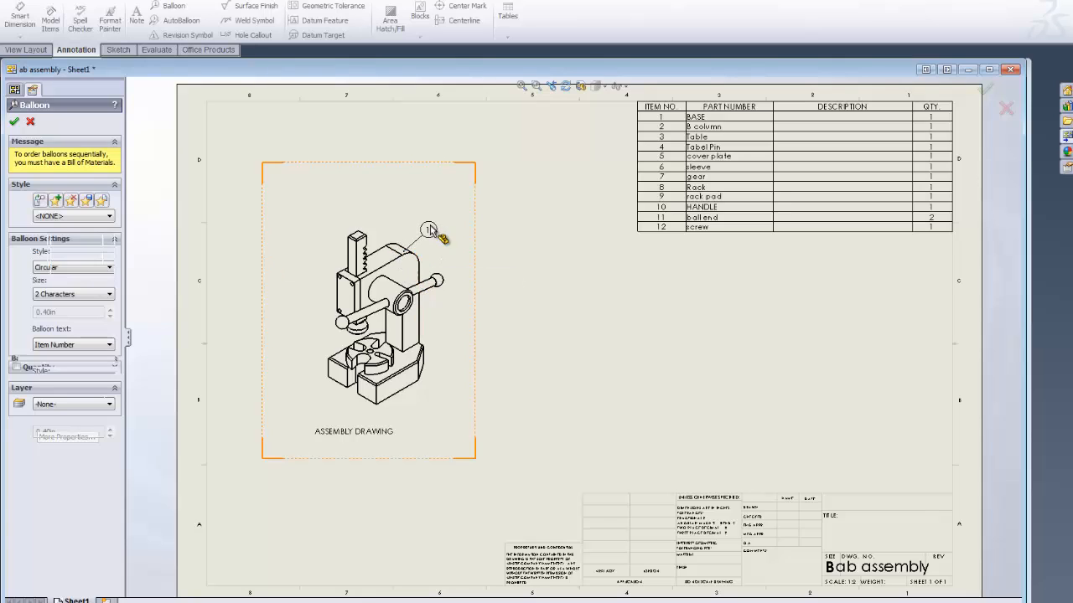
pyautogui.click(427, 217)
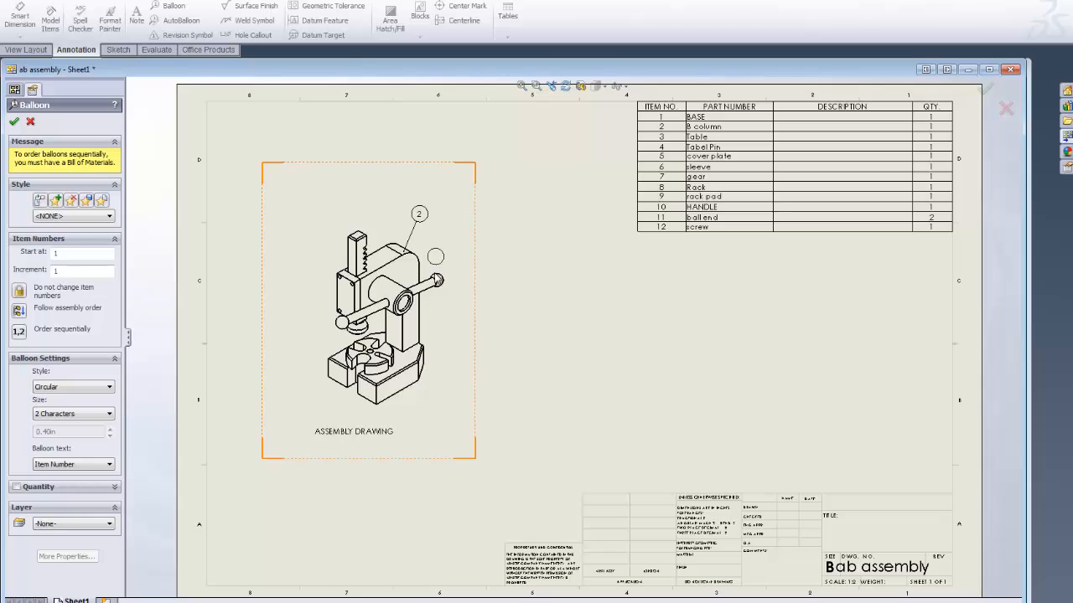
pyautogui.click(410, 373)
pyautogui.click(453, 405)
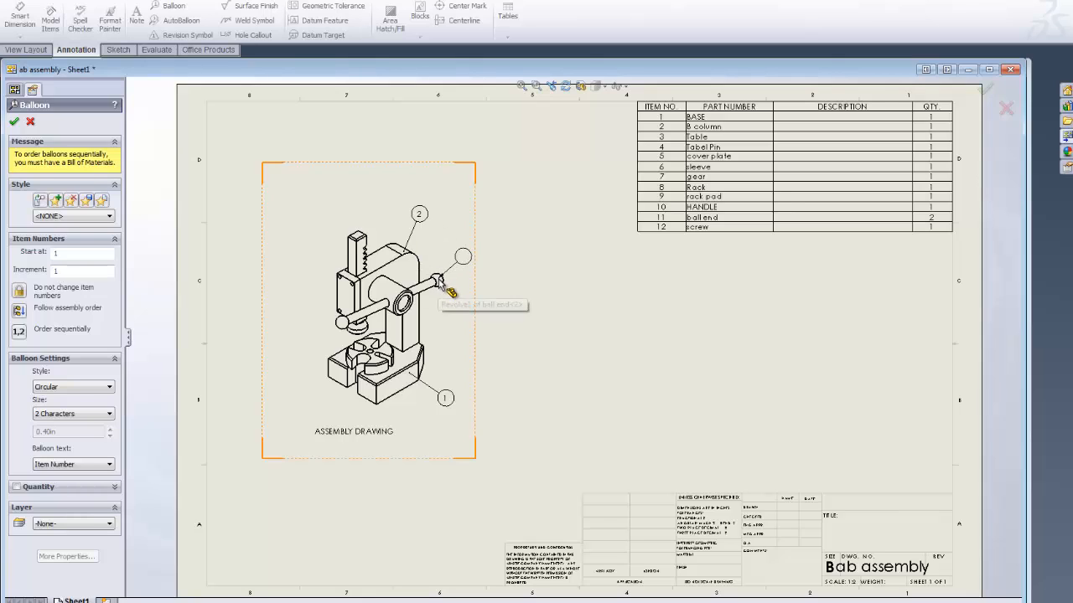
pyautogui.click(438, 280)
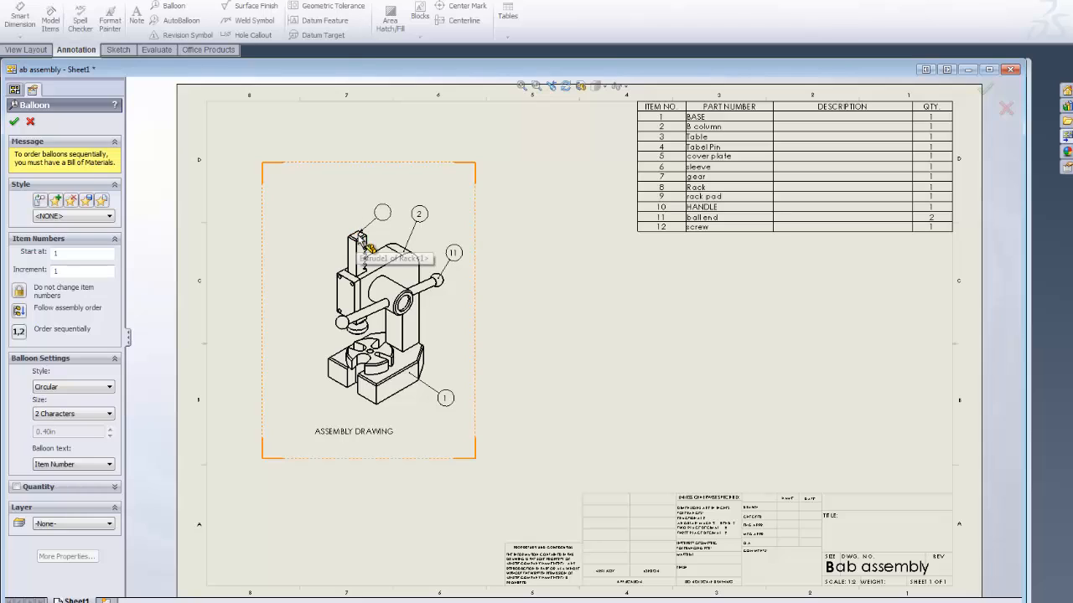
pyautogui.click(352, 213)
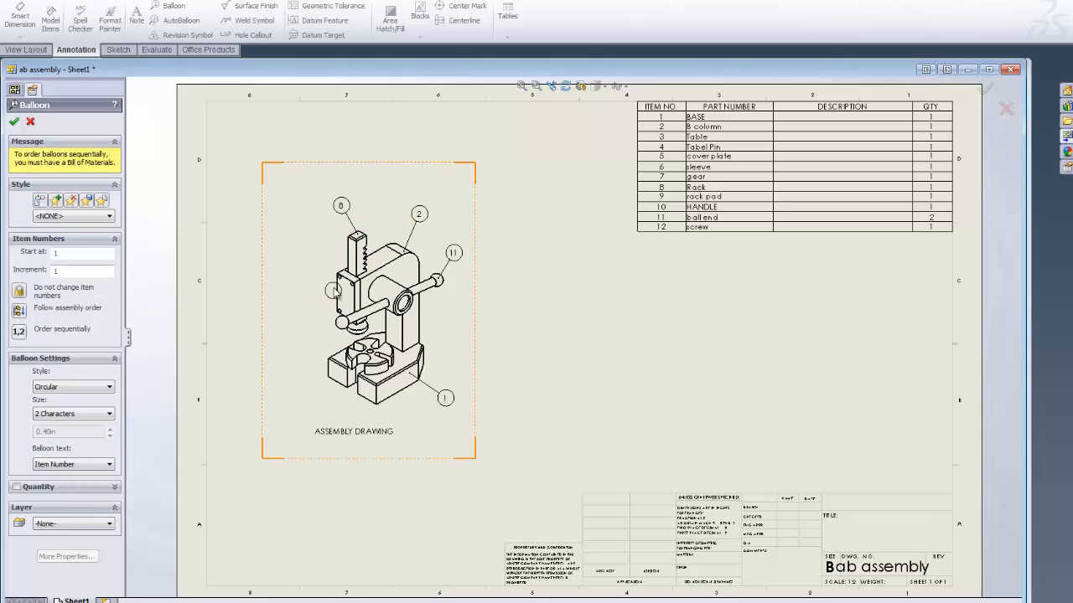
# Attach item-number balloons to the cover plate, the rack pad and the left ball end, placed left of the press
pyautogui.click(341, 290)
pyautogui.click(311, 269)
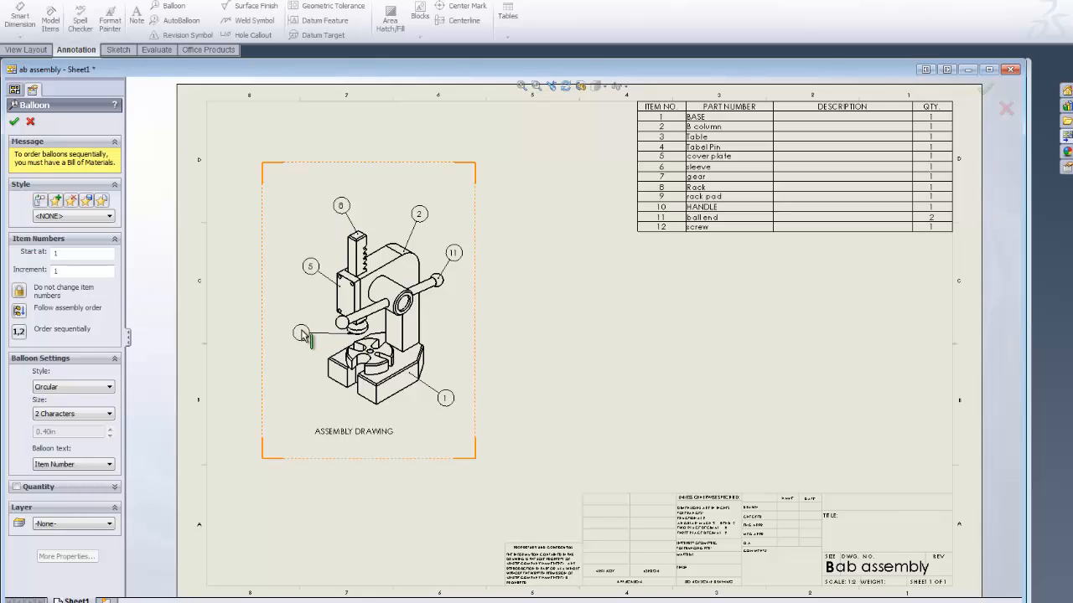
pyautogui.click(351, 332)
pyautogui.click(300, 291)
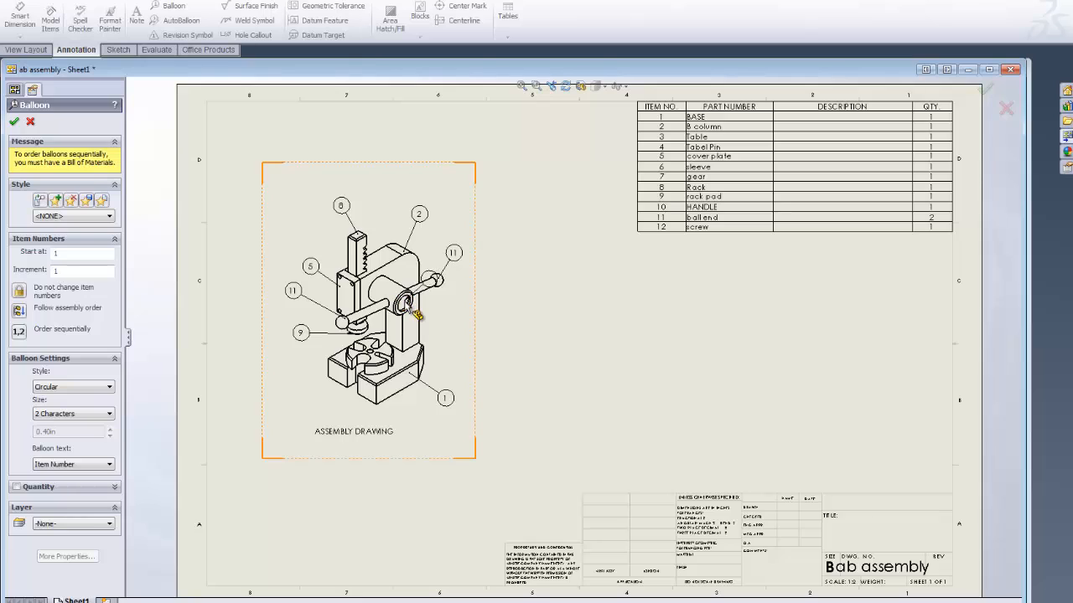
# Attach item-number balloons to the gear, sleeve and handle right of the press, and to the table on its left
pyautogui.click(408, 300)
pyautogui.click(445, 321)
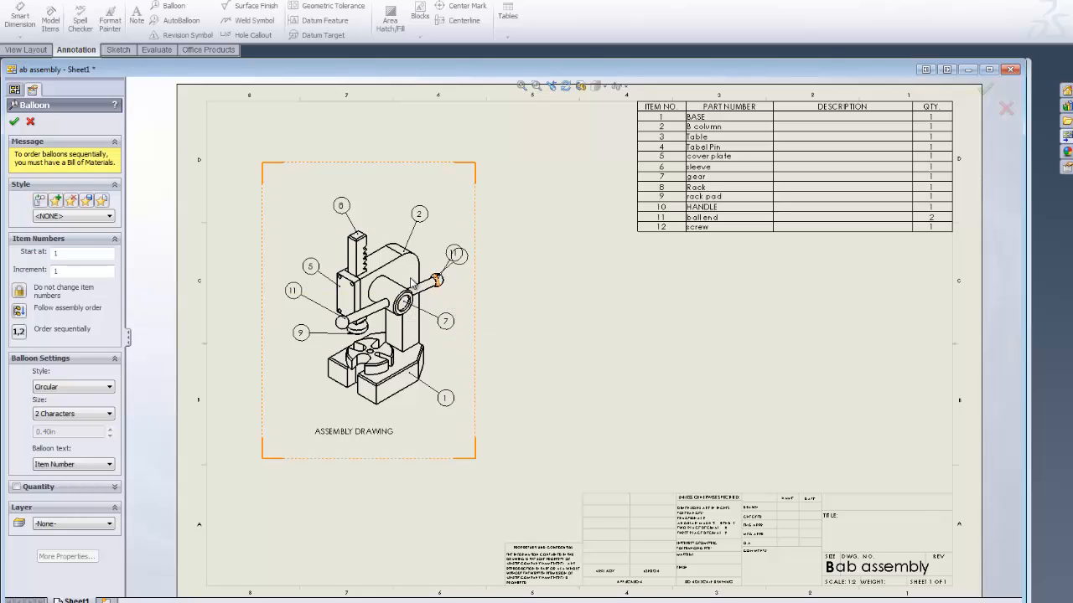
pyautogui.click(397, 286)
pyautogui.click(437, 237)
pyautogui.click(466, 302)
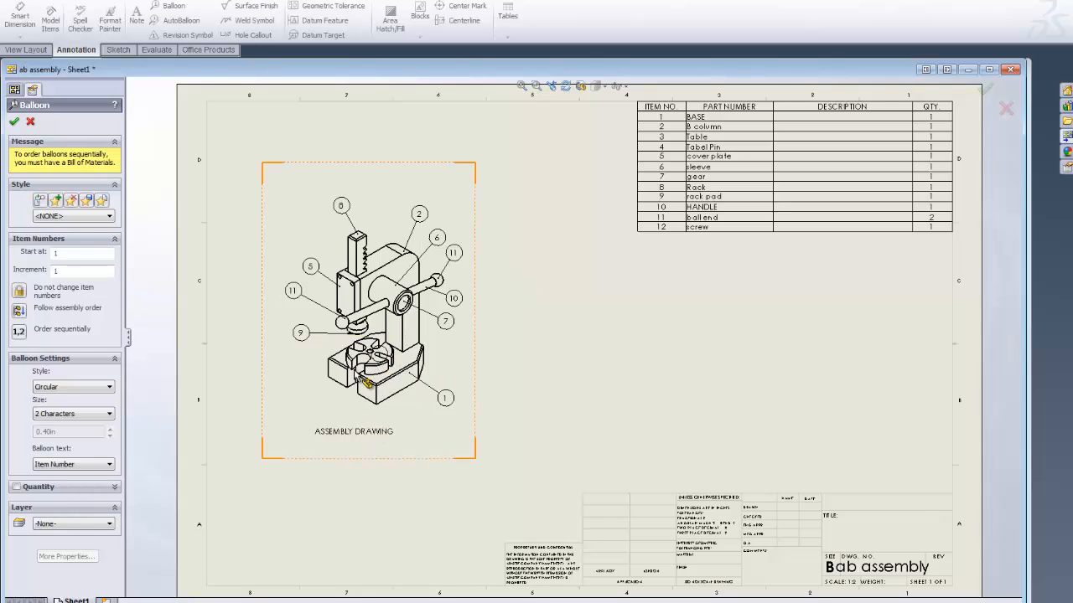
pyautogui.click(292, 381)
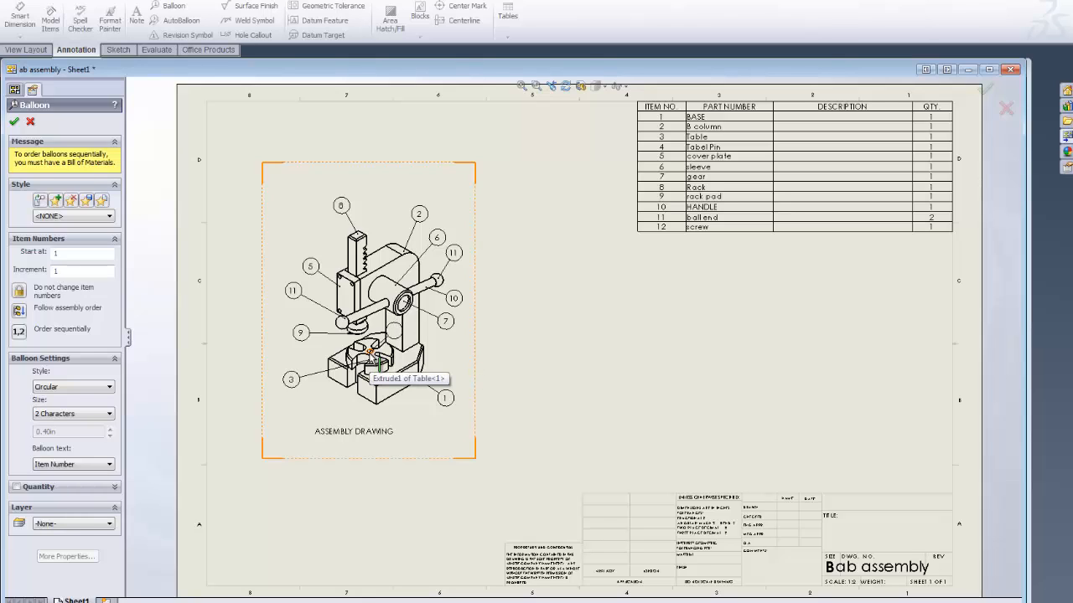
# Try to balloon the table pin left of the press, close the Balloon command, and undo that last balloon
pyautogui.click(275, 357)
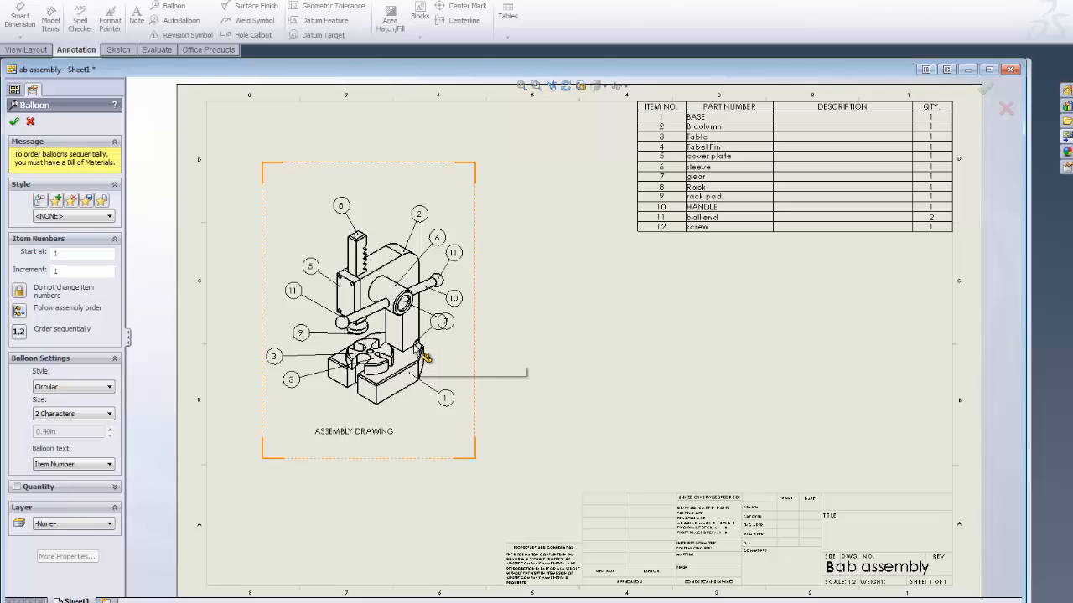
pyautogui.click(15, 122)
pyautogui.hotkey('ctrl', 'z')
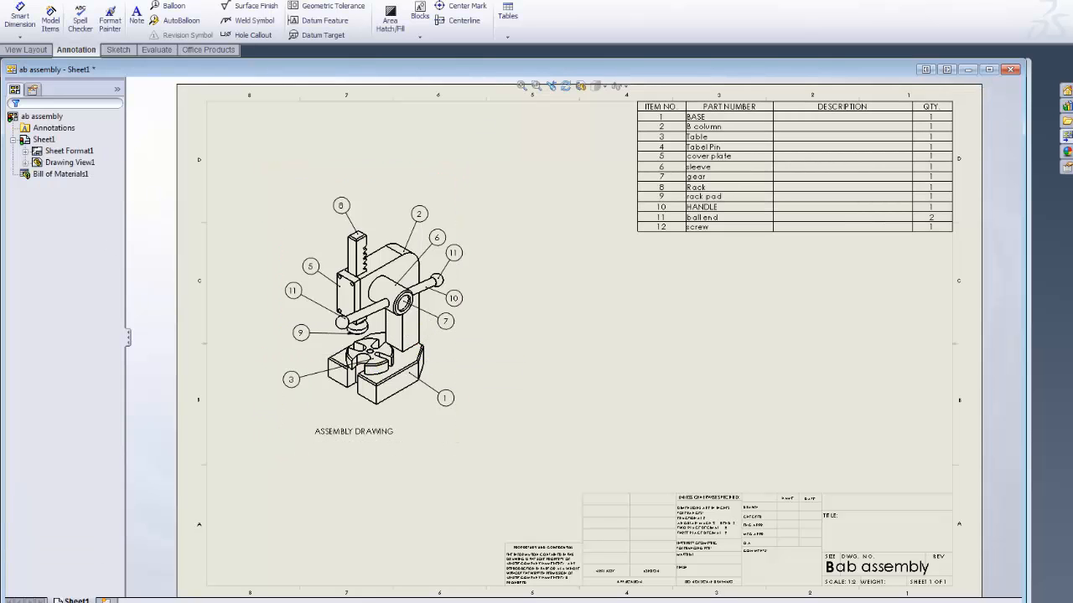
# Attach an item-number balloon to the table pin, placed between the rack pad and table balloons, and finish ballooning
pyautogui.click(171, 6)
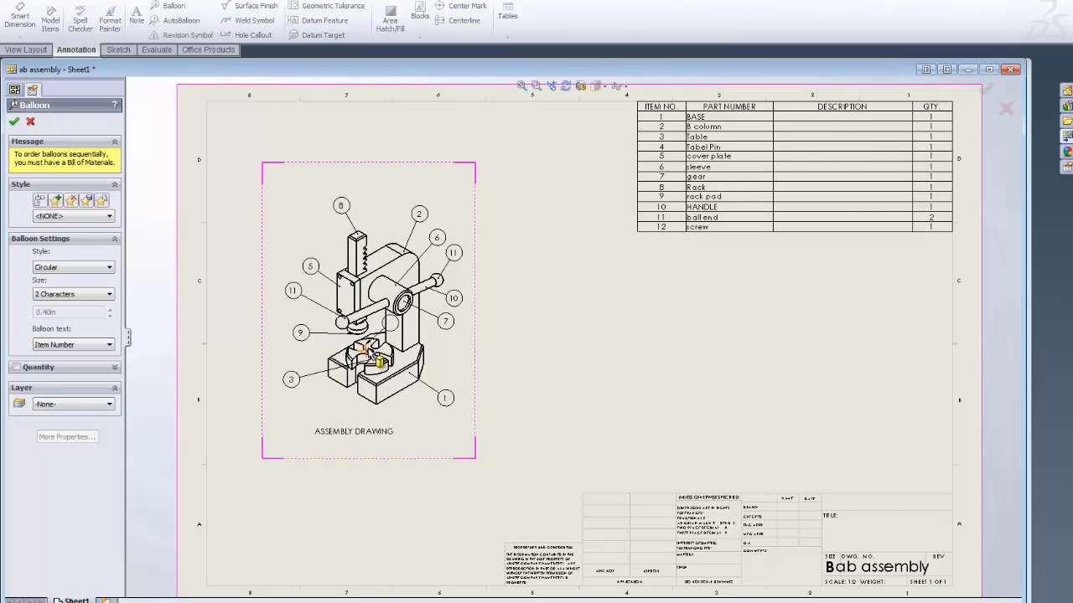
pyautogui.click(373, 356)
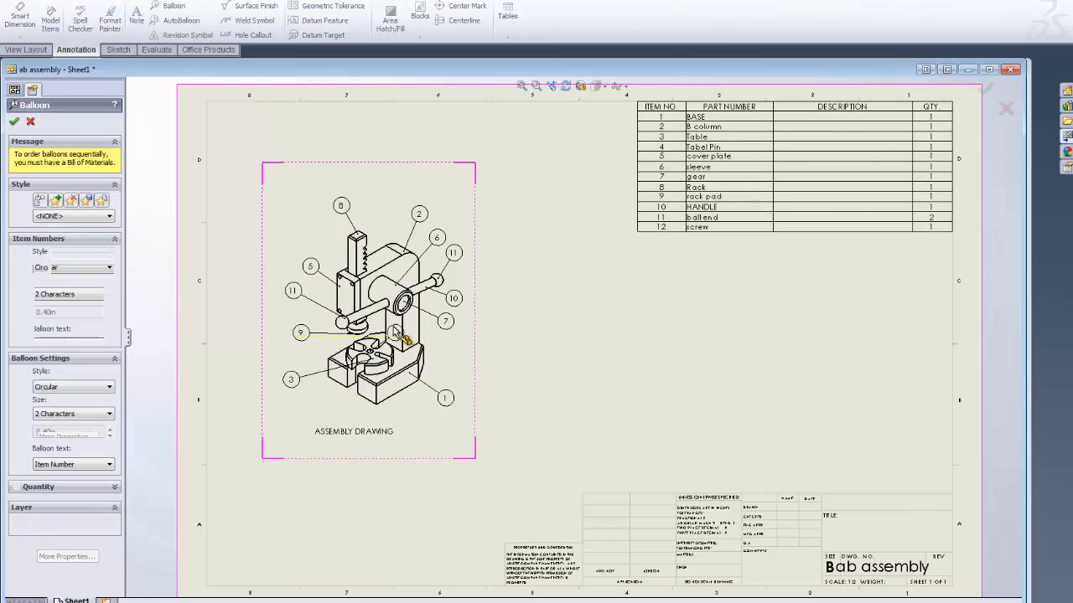
pyautogui.click(297, 359)
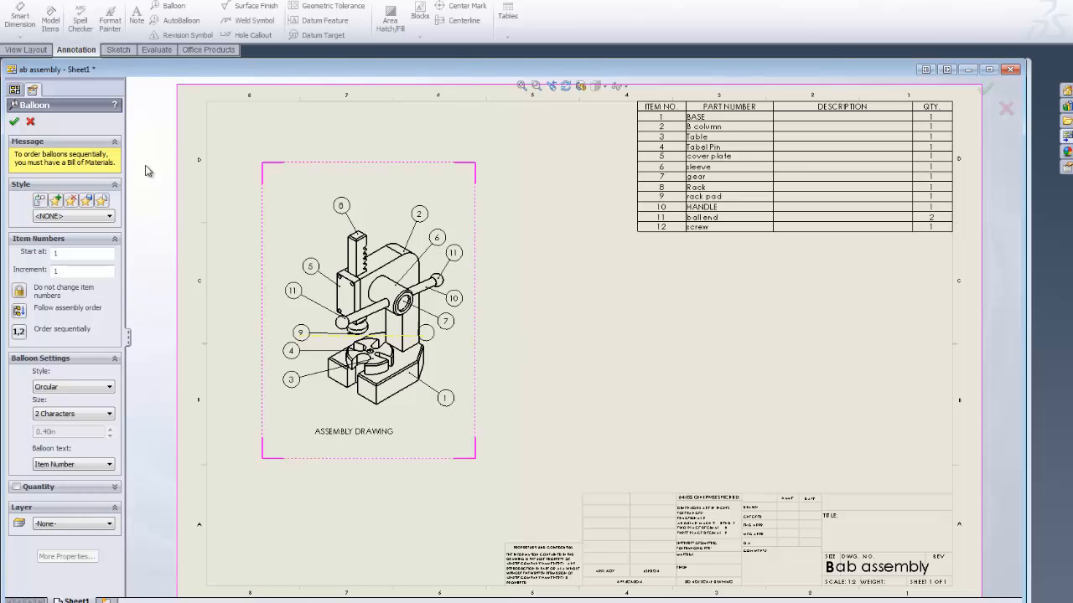
pyautogui.click(15, 123)
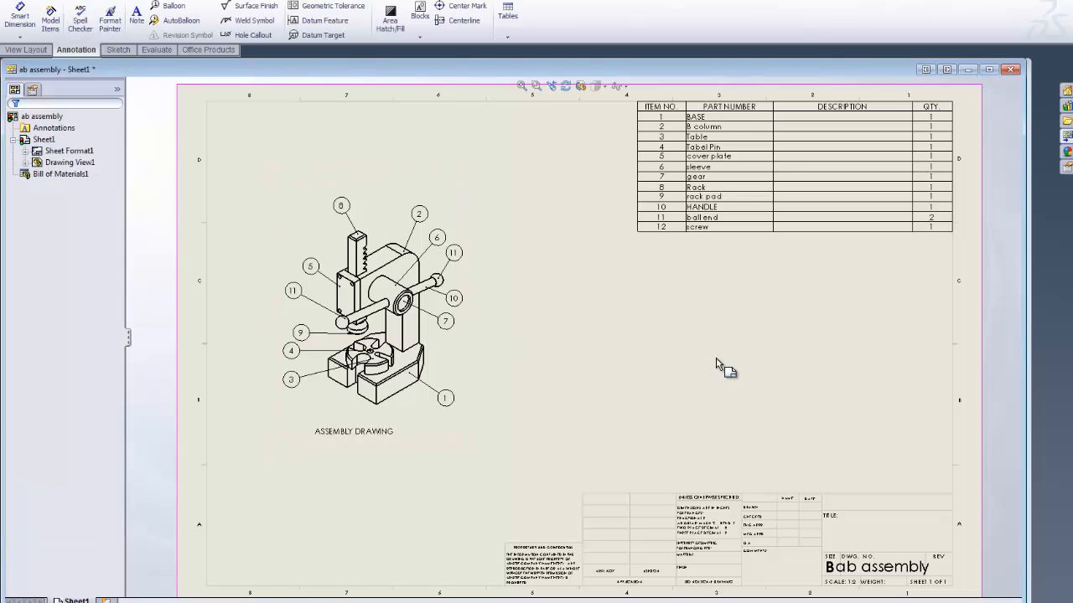